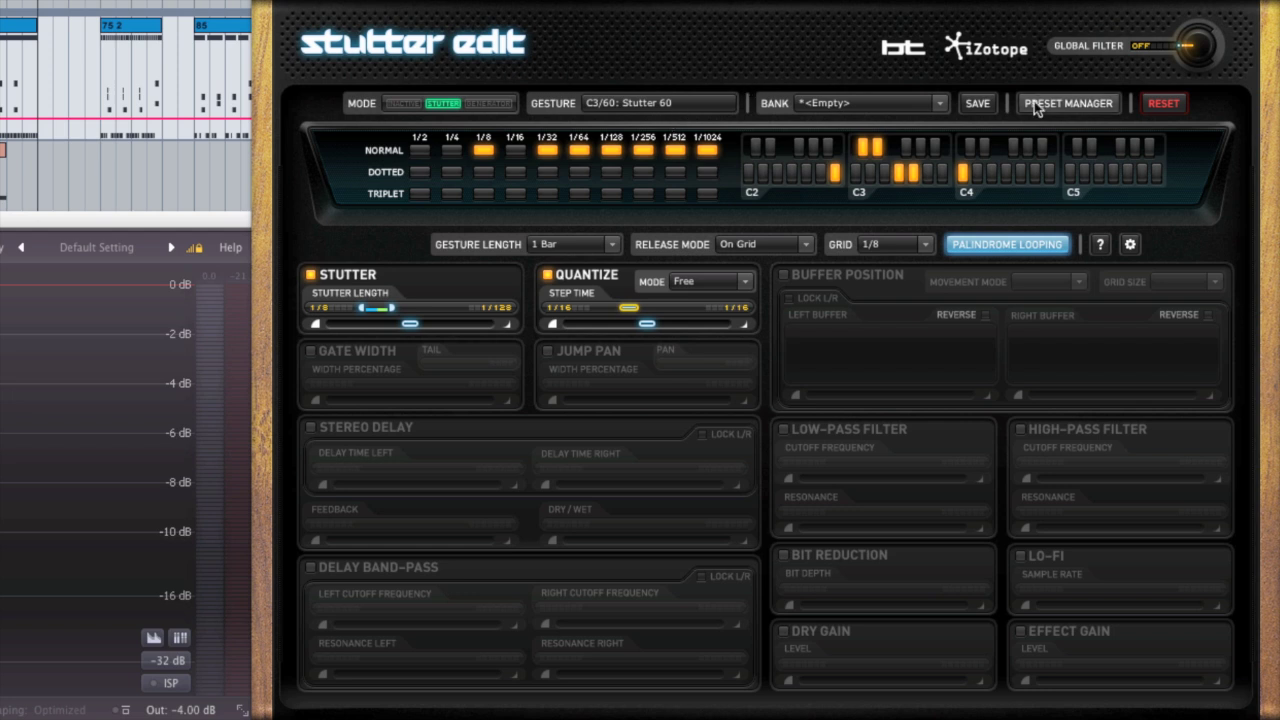
Look through the available banks, then examine the Generators folder and the gesture key list in the preset manager.
{"action": "left_click", "coordinate": [940, 104]}
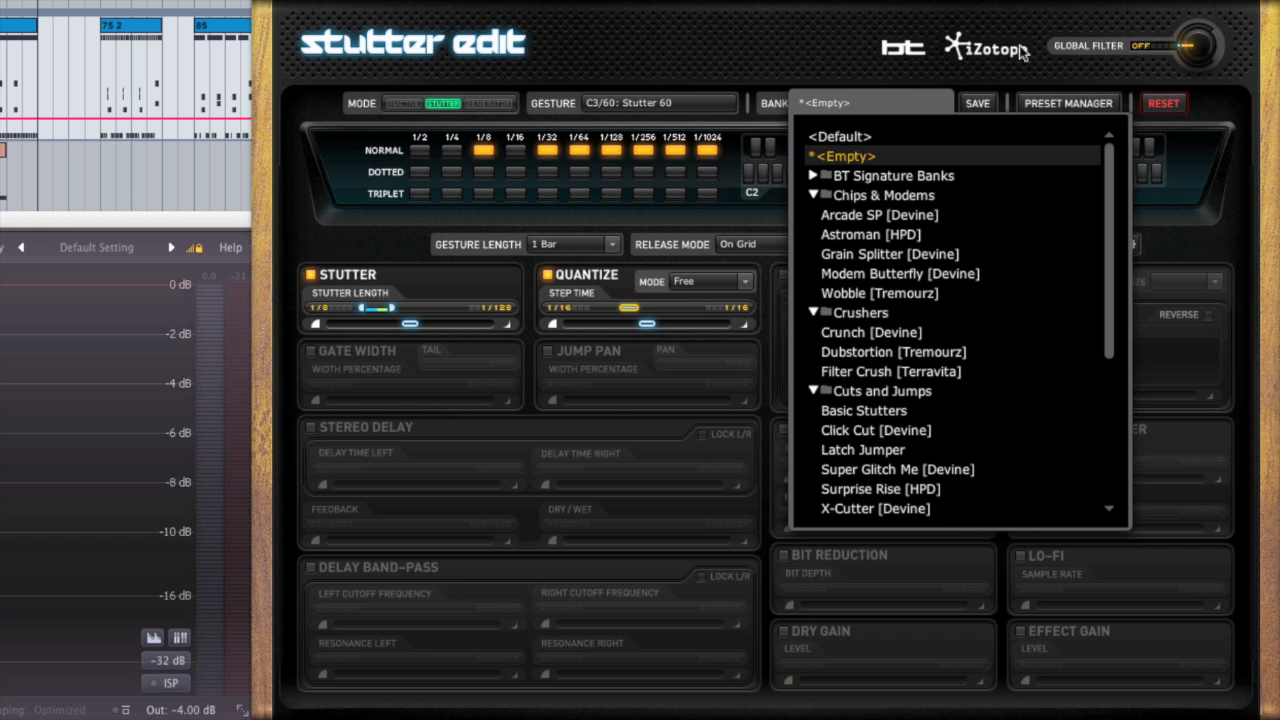
{"action": "left_click", "coordinate": [902, 104]}
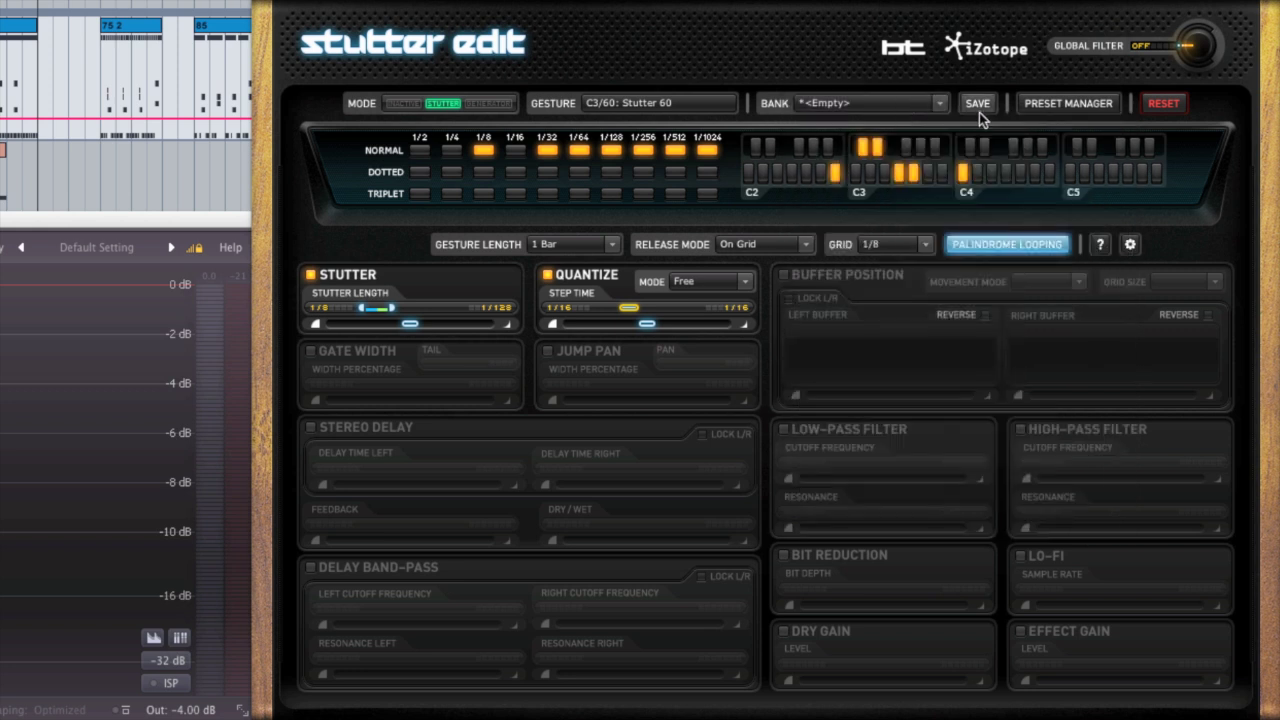
{"action": "left_click", "coordinate": [1080, 106]}
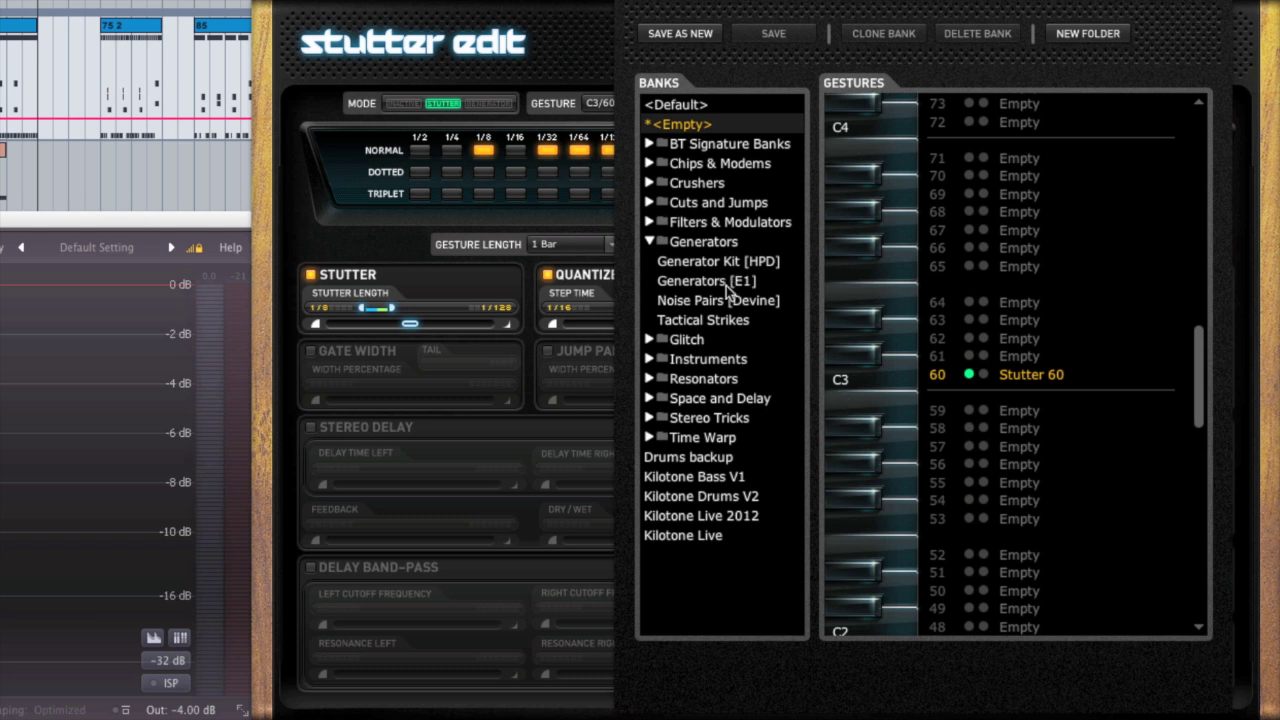
{"action": "left_click", "coordinate": [906, 345]}
{"action": "left_click", "coordinate": [903, 381]}
{"action": "left_click", "coordinate": [891, 378]}
{"action": "left_click", "coordinate": [1266, 115]}
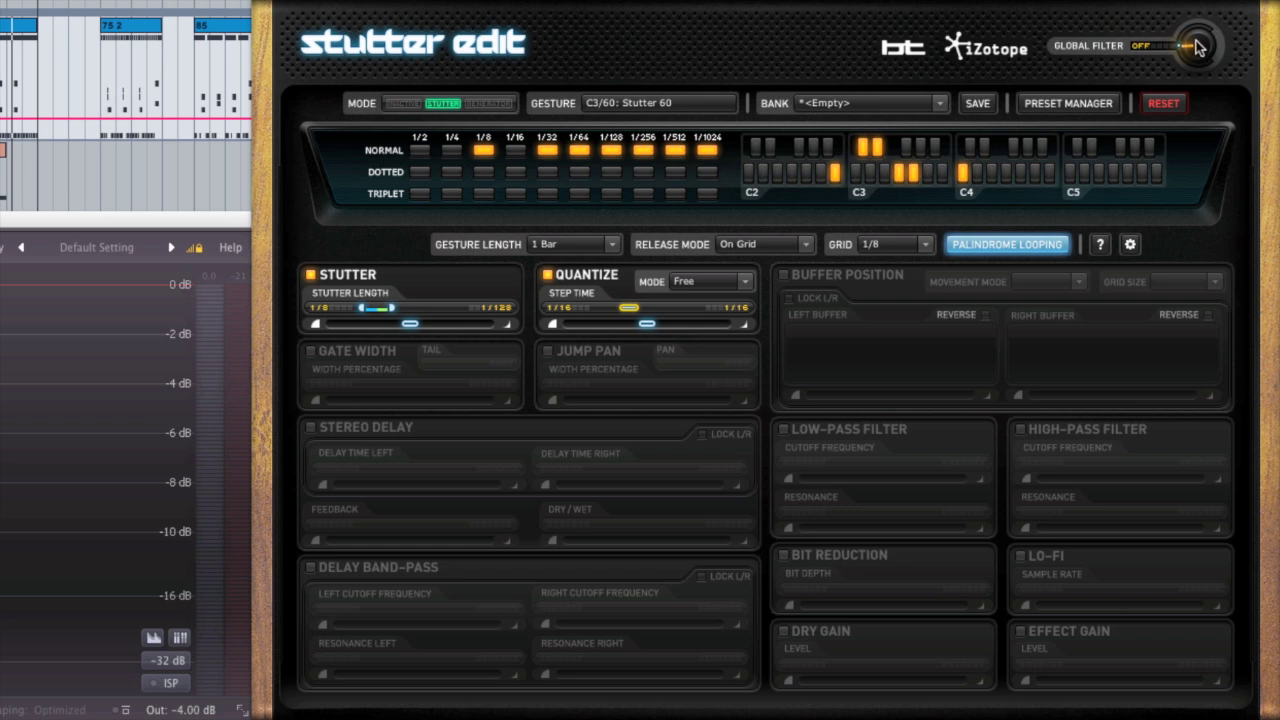
Try the Global Filter knob, view the plug-in options, and leave the filter off.
{"action": "mouse_move", "coordinate": [1198, 47]}
{"action": "left_mouse_down"}
{"action": "mouse_move", "coordinate": [1205, 22]}
{"action": "mouse_move", "coordinate": [1208, 107]}
{"action": "mouse_move", "coordinate": [1199, 54]}
{"action": "left_mouse_up"}
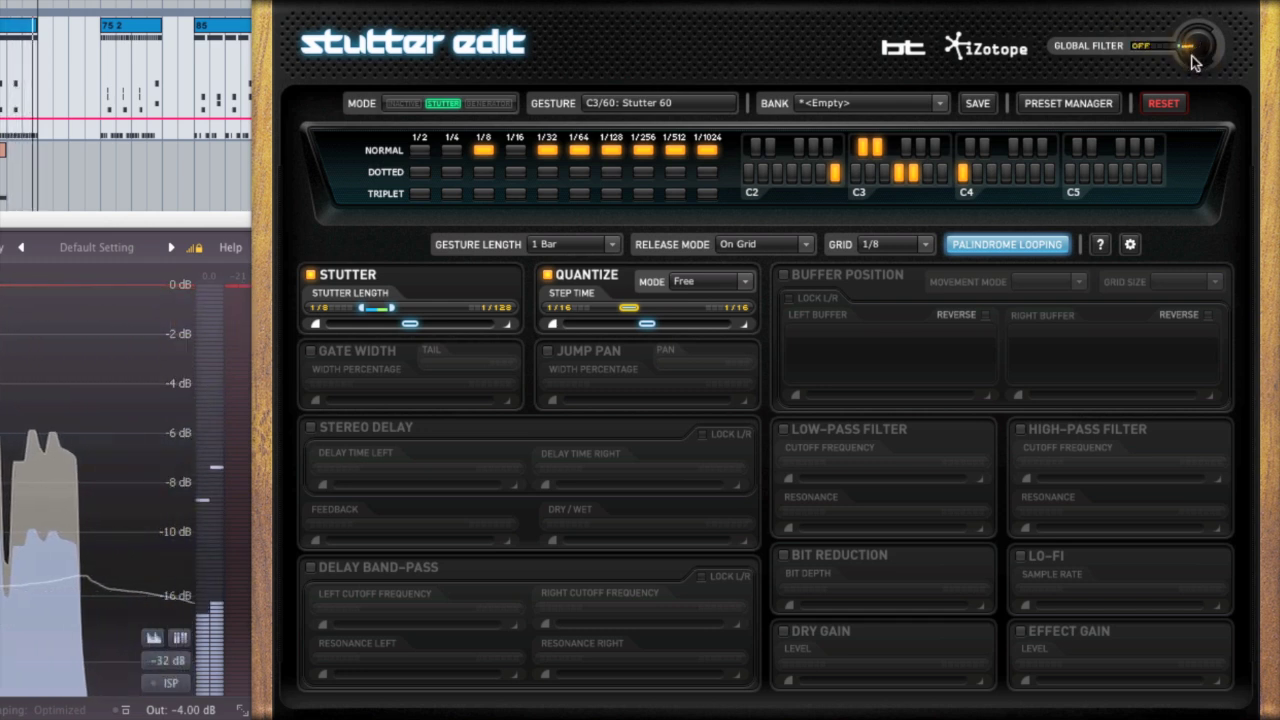
{"action": "left_click", "coordinate": [1131, 246]}
{"action": "left_click", "coordinate": [1133, 246]}
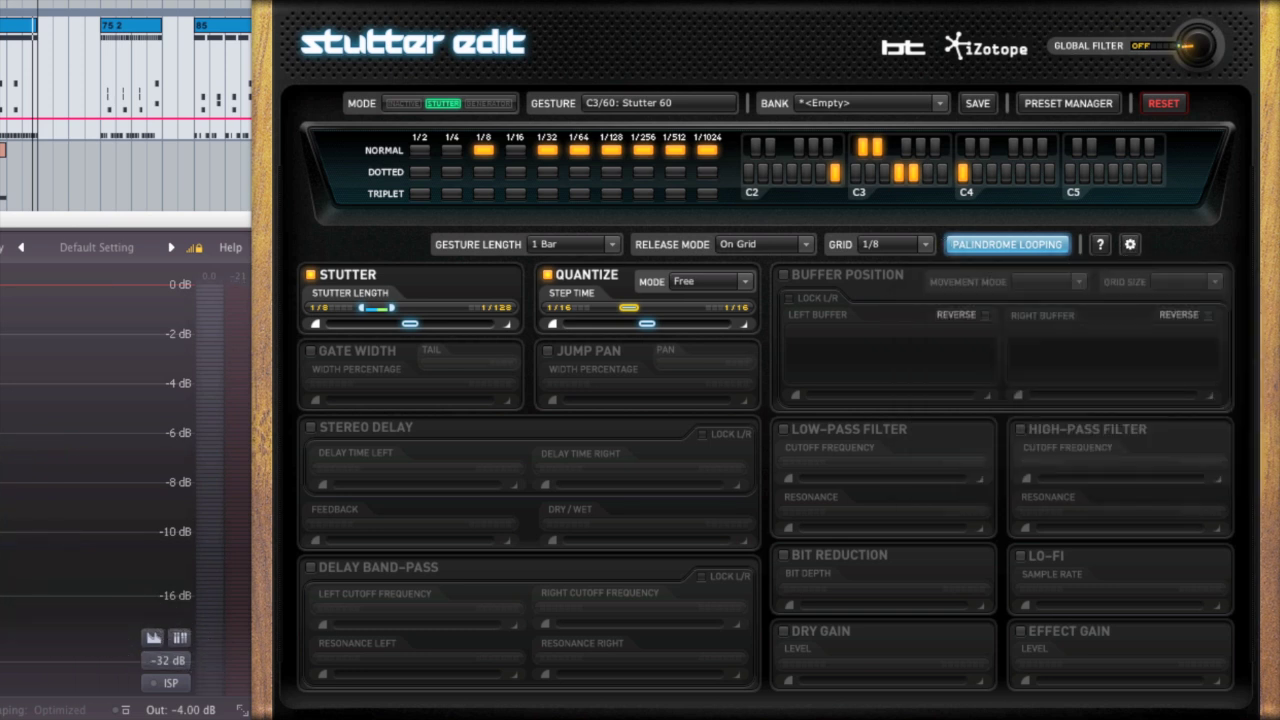
{"action": "mouse_move", "coordinate": [1195, 56]}
{"action": "left_mouse_down"}
{"action": "mouse_move", "coordinate": [1203, 20]}
{"action": "mouse_move", "coordinate": [1201, 60]}
{"action": "left_mouse_up"}
Review the Release Mode options, keep On Grid, and toggle Palindrome Looping off and back on.
{"action": "left_click", "coordinate": [804, 247]}
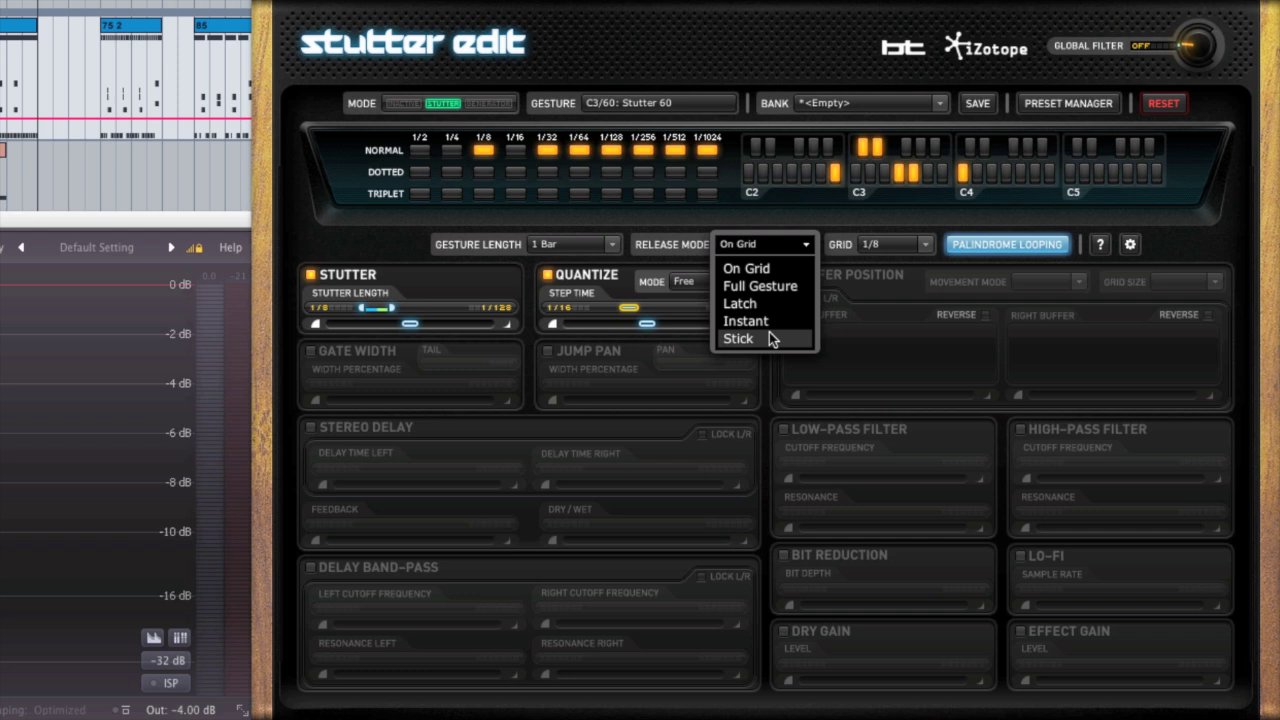
{"action": "left_click", "coordinate": [755, 268]}
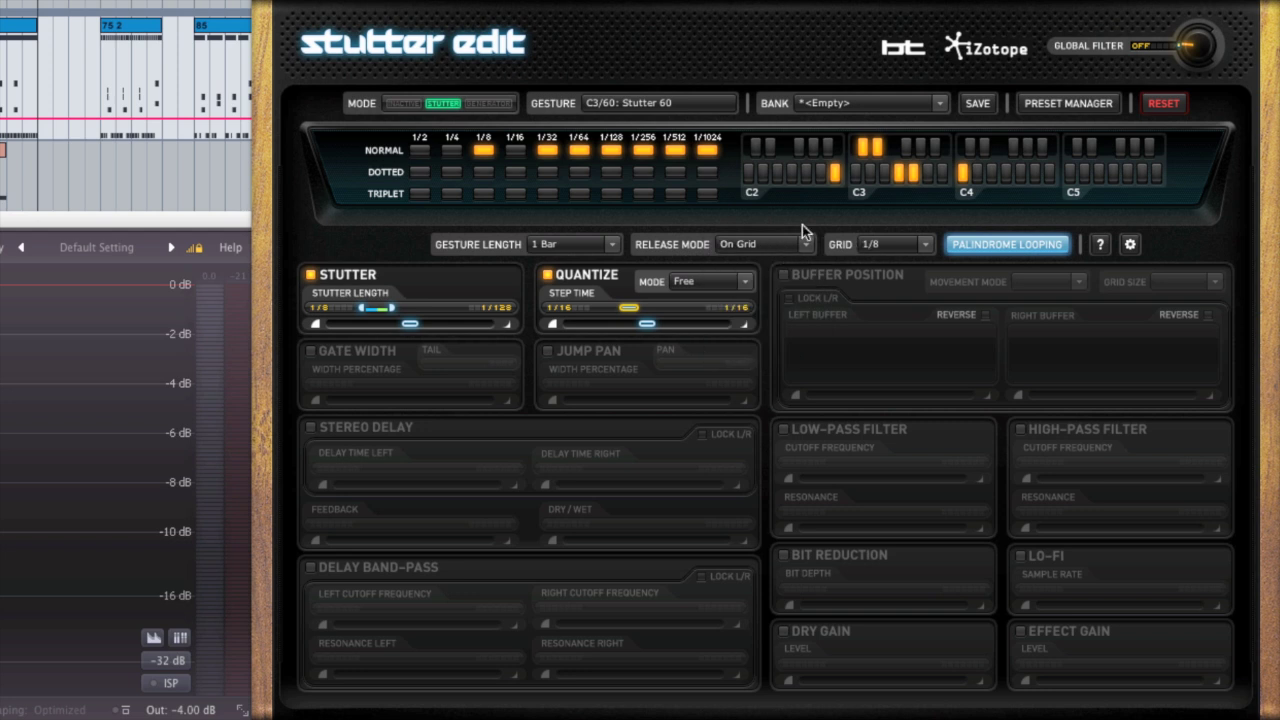
{"action": "left_click", "coordinate": [1054, 248]}
{"action": "left_click", "coordinate": [1054, 248]}
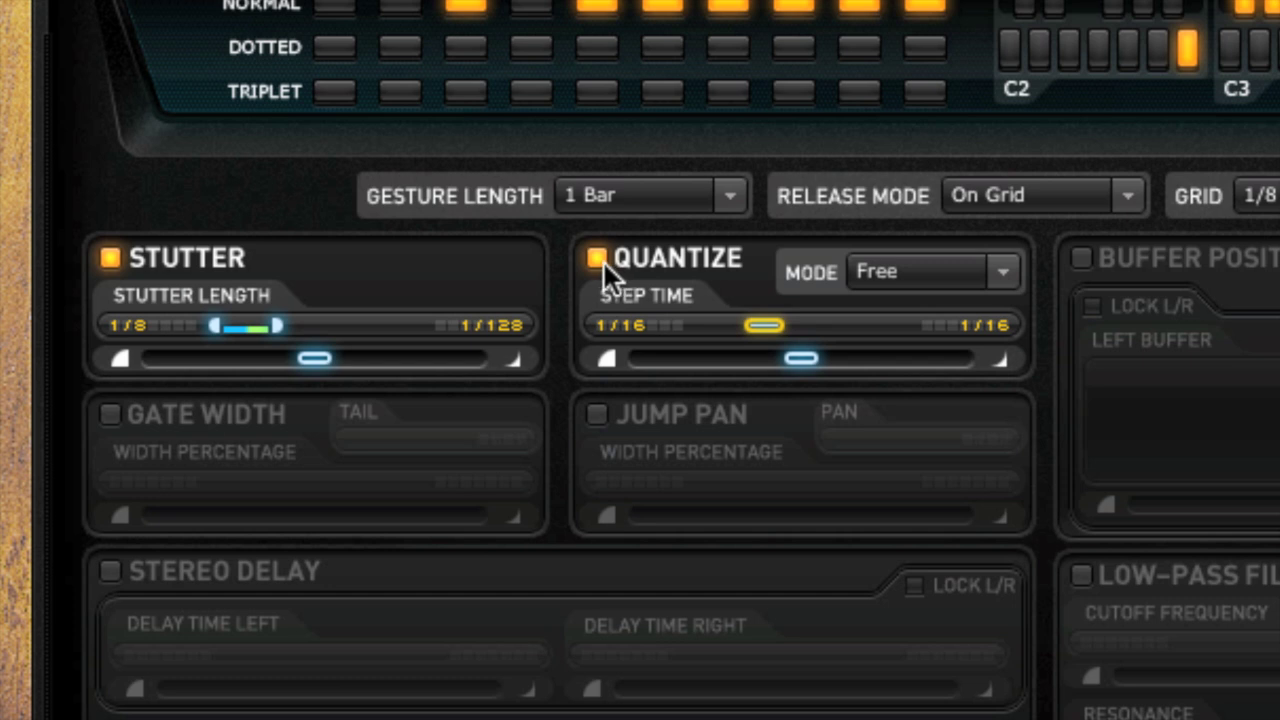
Toggle Quantize off and on, and set its step time to sweep from 1/16 to 1/128 T.
{"action": "left_click", "coordinate": [597, 258]}
{"action": "left_click", "coordinate": [597, 258]}
{"action": "left_click_drag", "start_coordinate": [767, 320], "coordinate": [869, 331]}
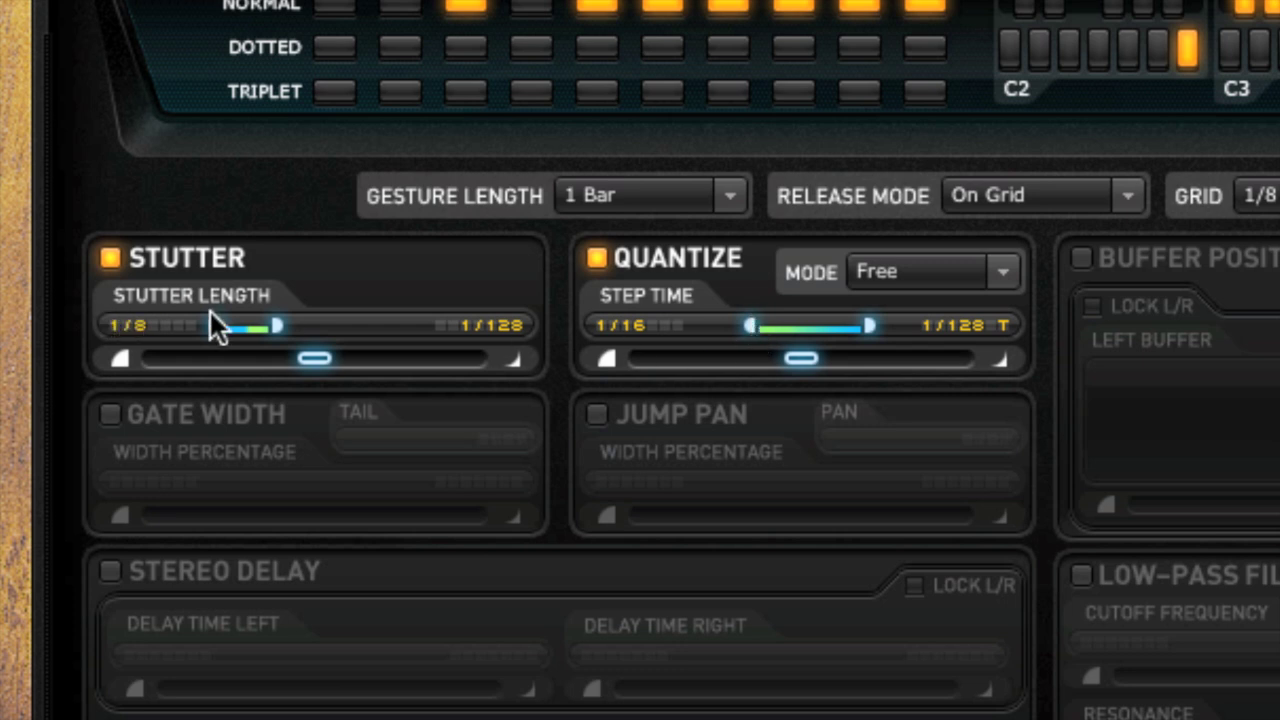
Try a Stutter Length range from B 2 to 1/1024, then shift it to 1/64 through 1/512.
{"action": "double_click", "coordinate": [280, 326]}
{"action": "left_click_drag", "start_coordinate": [329, 325], "coordinate": [376, 327]}
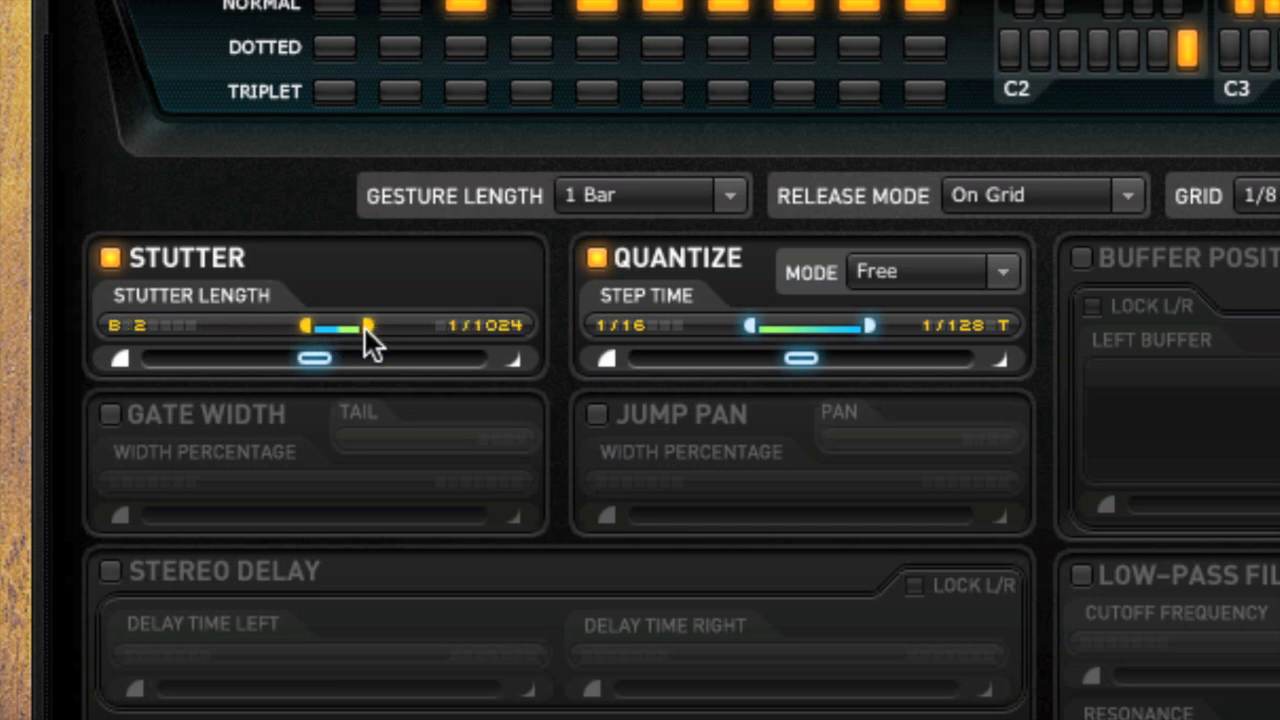
{"action": "left_click_drag", "start_coordinate": [358, 325], "coordinate": [300, 326]}
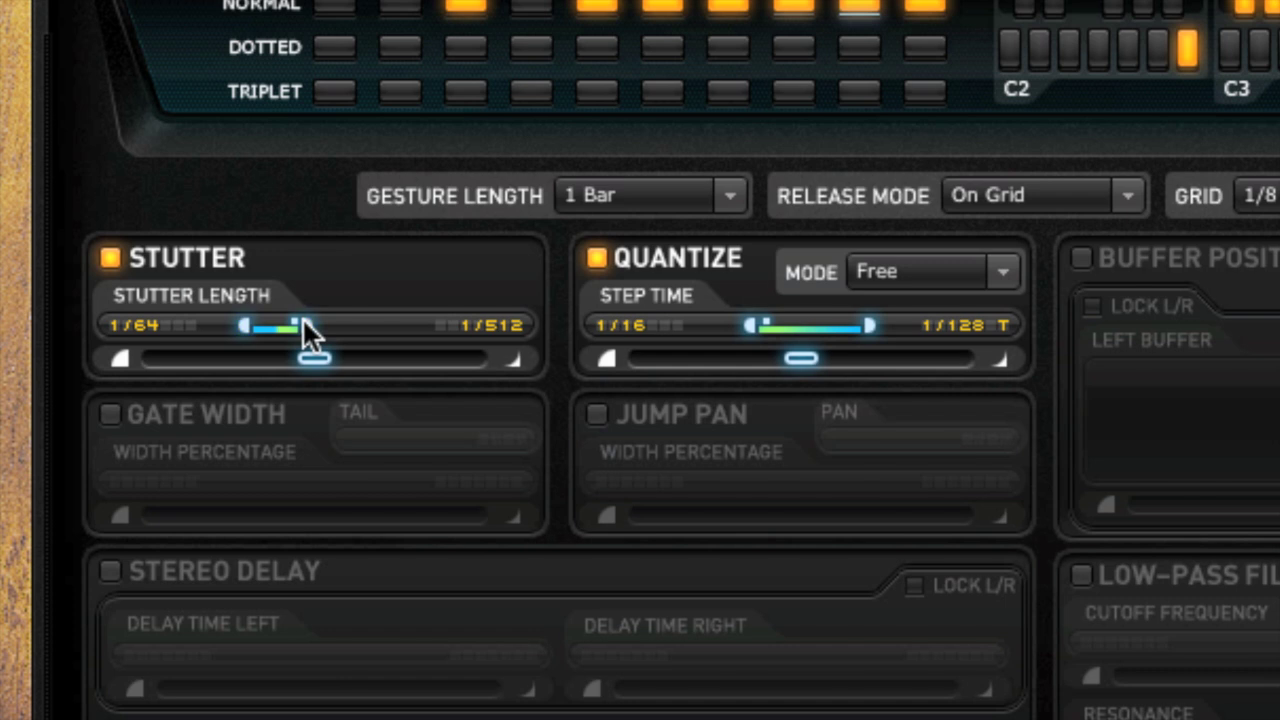
Widen the Stutter Length range to 1/8 through 1/1024, then set it to 1/64 through 1/1024.
{"action": "left_click_drag", "start_coordinate": [247, 325], "coordinate": [205, 325]}
{"action": "left_click_drag", "start_coordinate": [311, 323], "coordinate": [378, 335]}
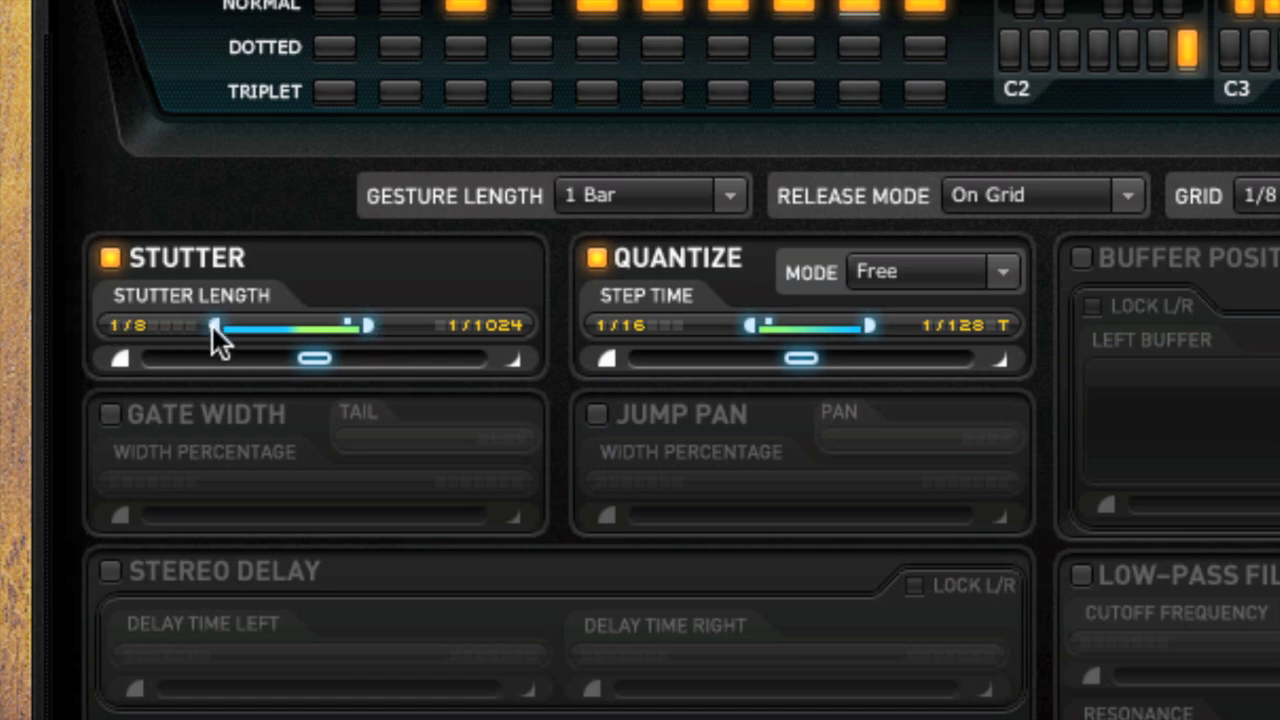
{"action": "mouse_move", "coordinate": [228, 321]}
{"action": "left_mouse_down"}
{"action": "mouse_move", "coordinate": [399, 329]}
{"action": "mouse_move", "coordinate": [244, 324]}
{"action": "left_mouse_up"}
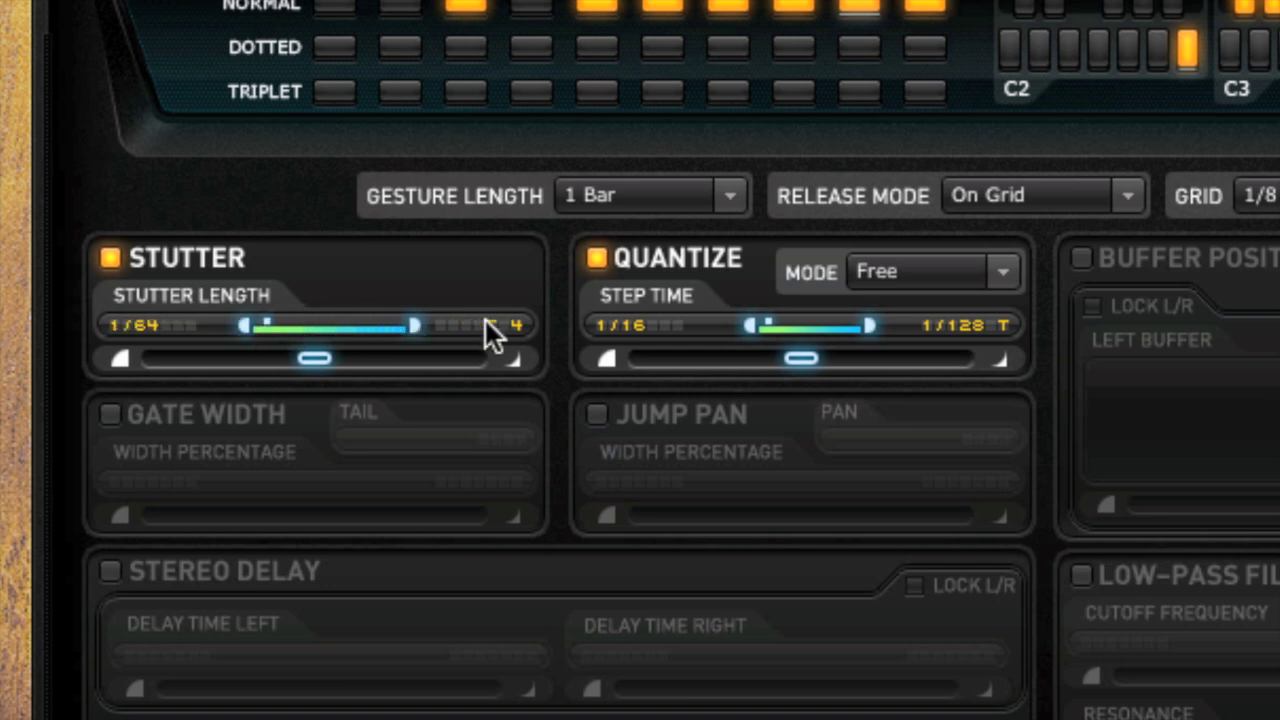
{"action": "left_click_drag", "start_coordinate": [416, 325], "coordinate": [367, 325]}
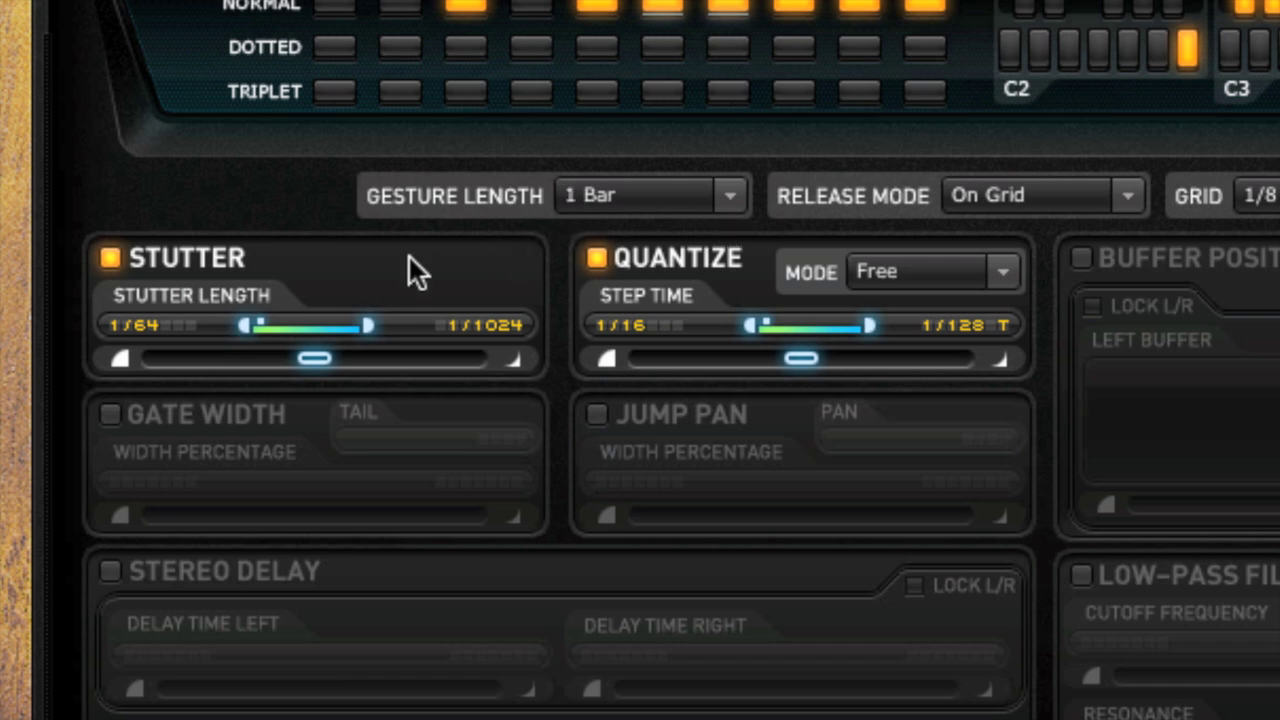
Try skewing the Stutter Length time curve in both directions and return it to the centre.
{"action": "left_click_drag", "start_coordinate": [318, 356], "coordinate": [309, 357]}
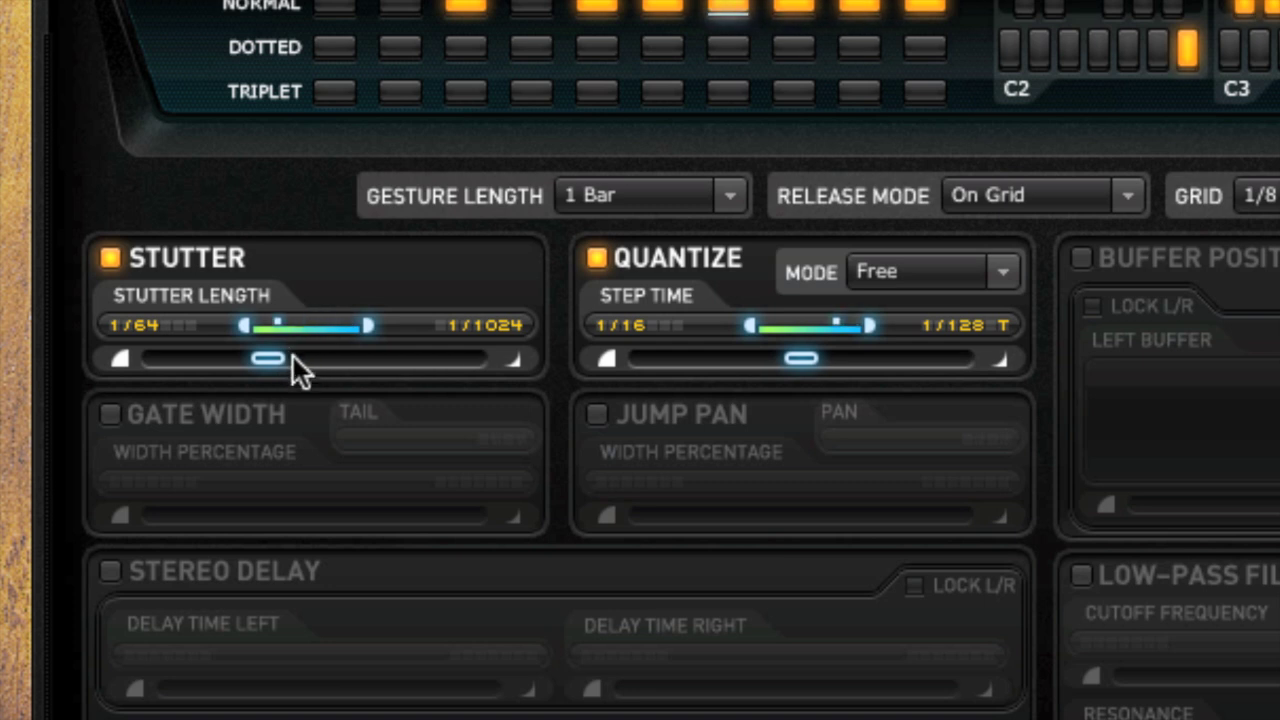
{"action": "left_click_drag", "start_coordinate": [276, 362], "coordinate": [344, 359]}
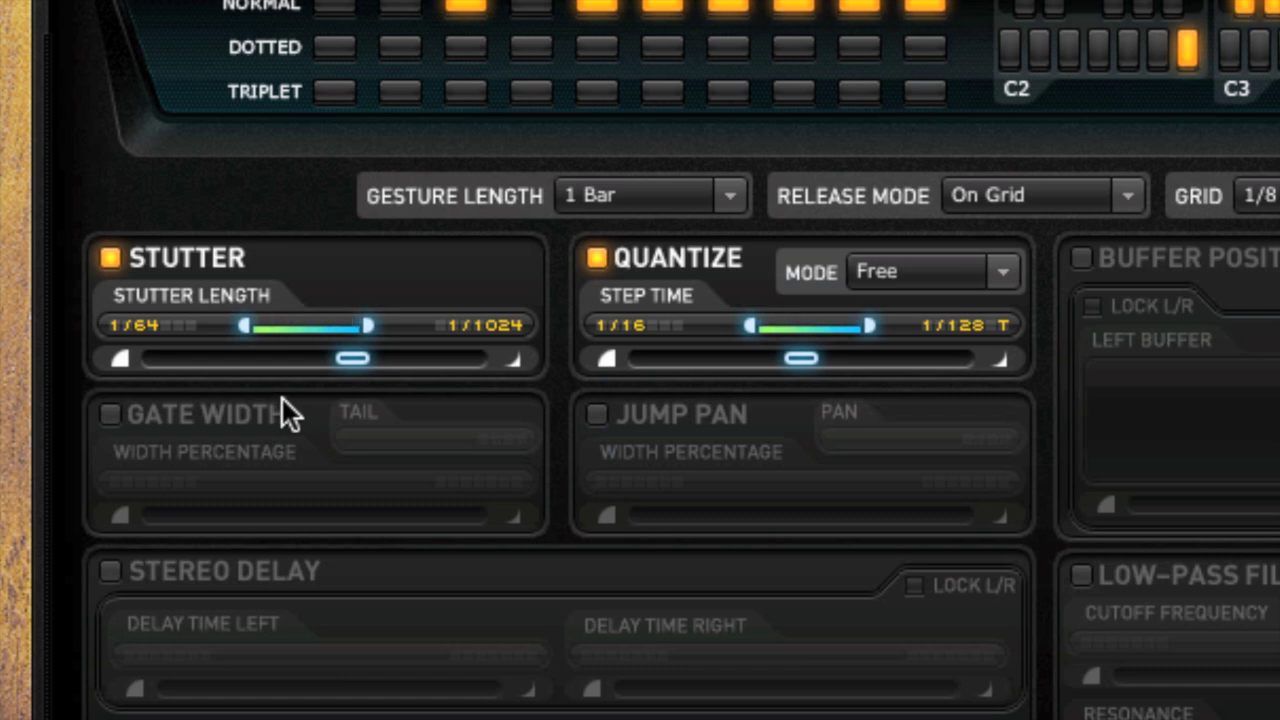
{"action": "left_click_drag", "start_coordinate": [338, 359], "coordinate": [325, 361]}
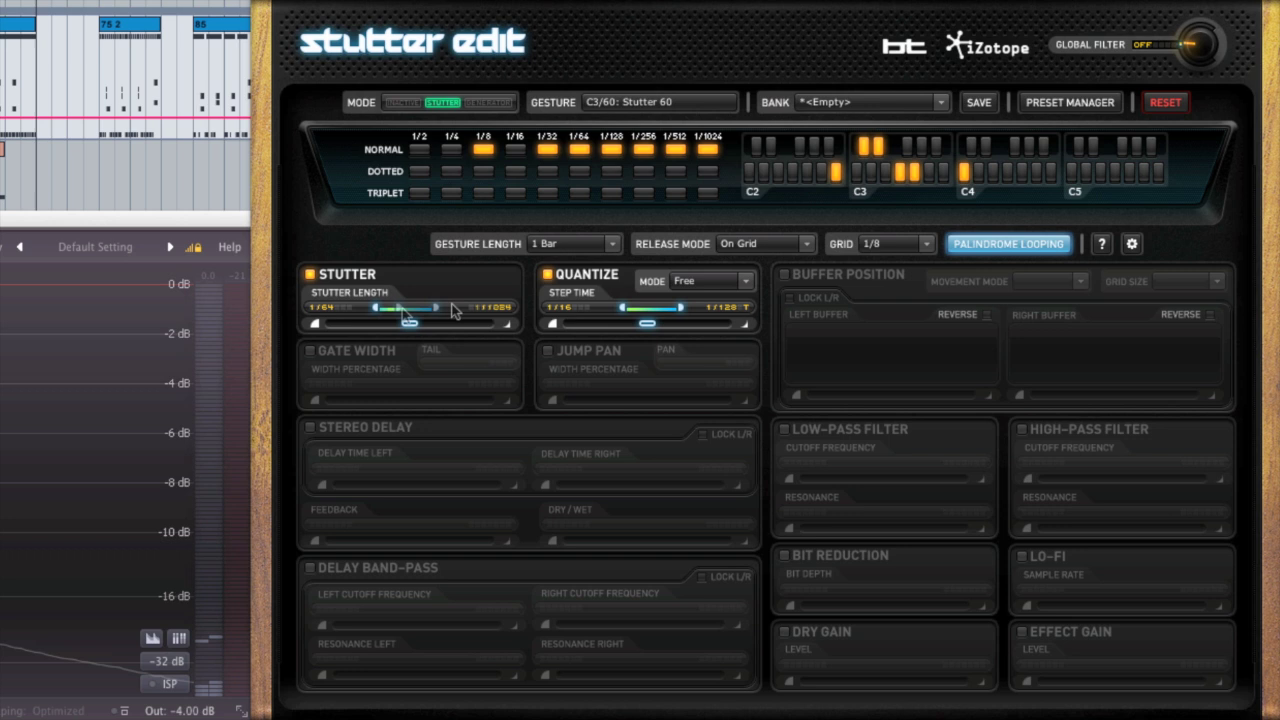
Shift the Stutter Length range into the pitched note values, then lower its start to B 2.
{"action": "left_click_drag", "start_coordinate": [371, 309], "coordinate": [411, 309]}
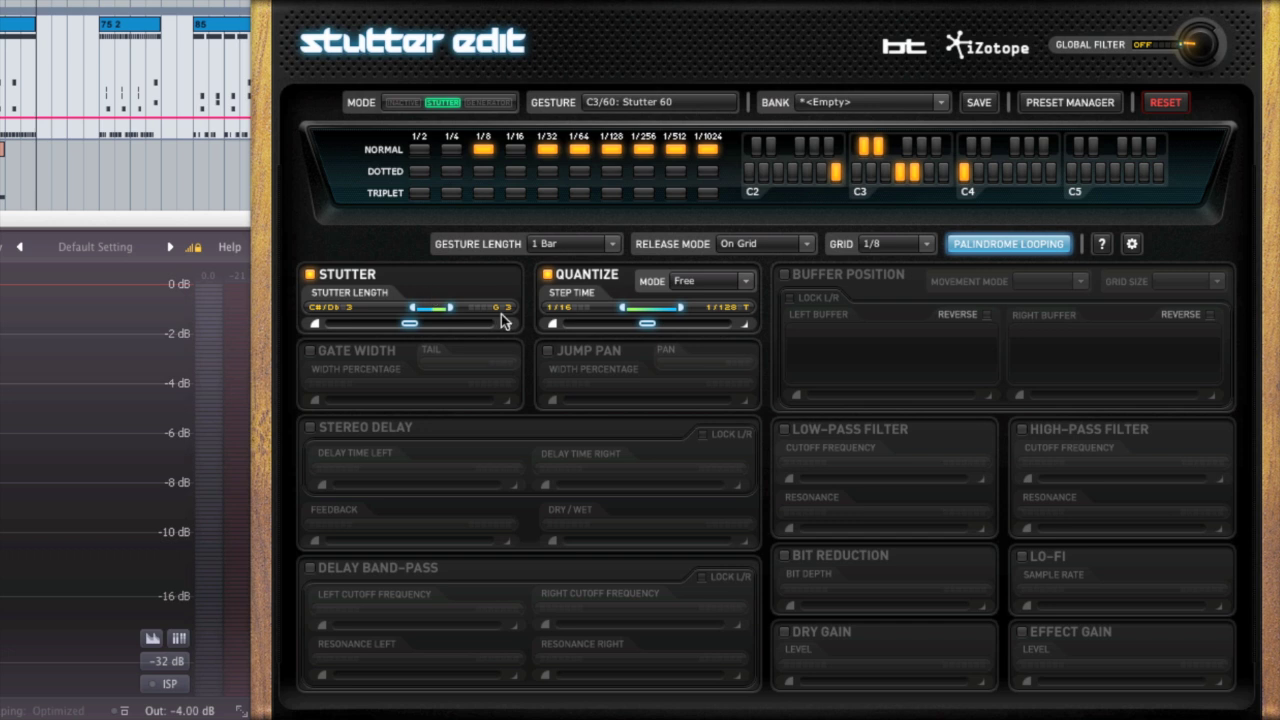
{"action": "left_click_drag", "start_coordinate": [453, 309], "coordinate": [403, 310]}
Enable Gate Width and set the Stutter Length range to 1/8 through 1/128.
{"action": "left_click", "coordinate": [311, 351]}
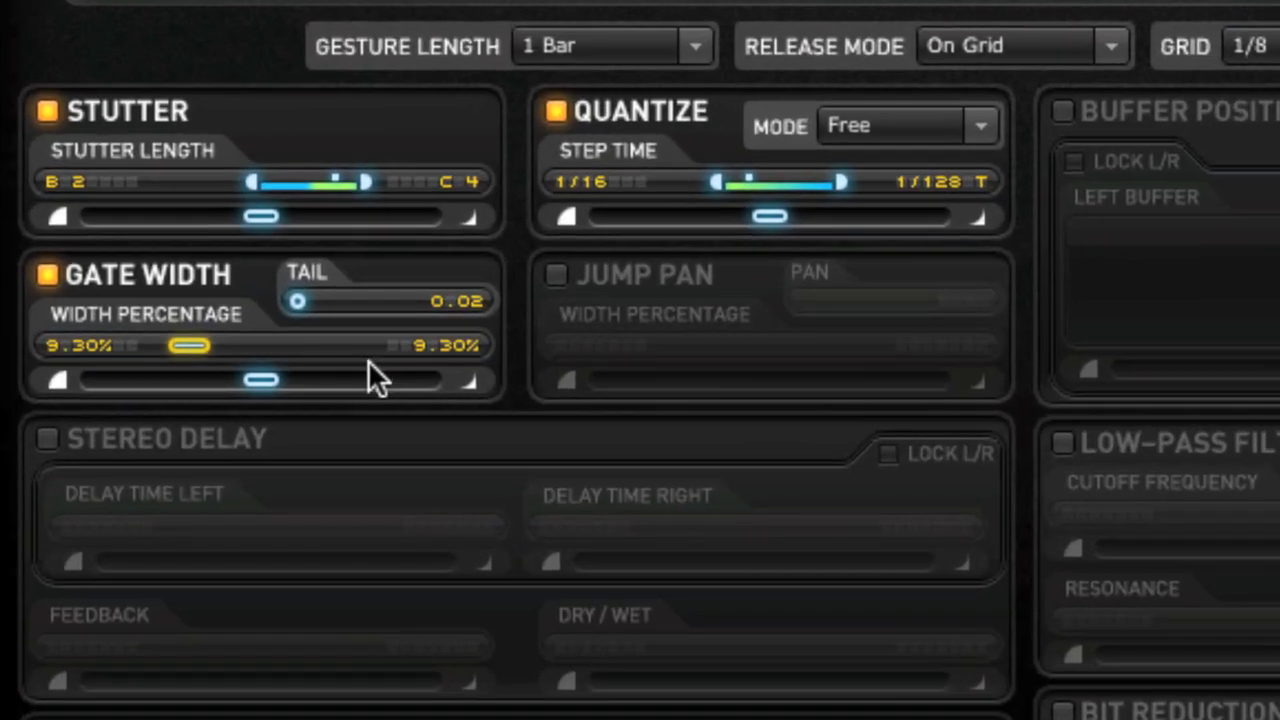
{"action": "double_click", "coordinate": [253, 175]}
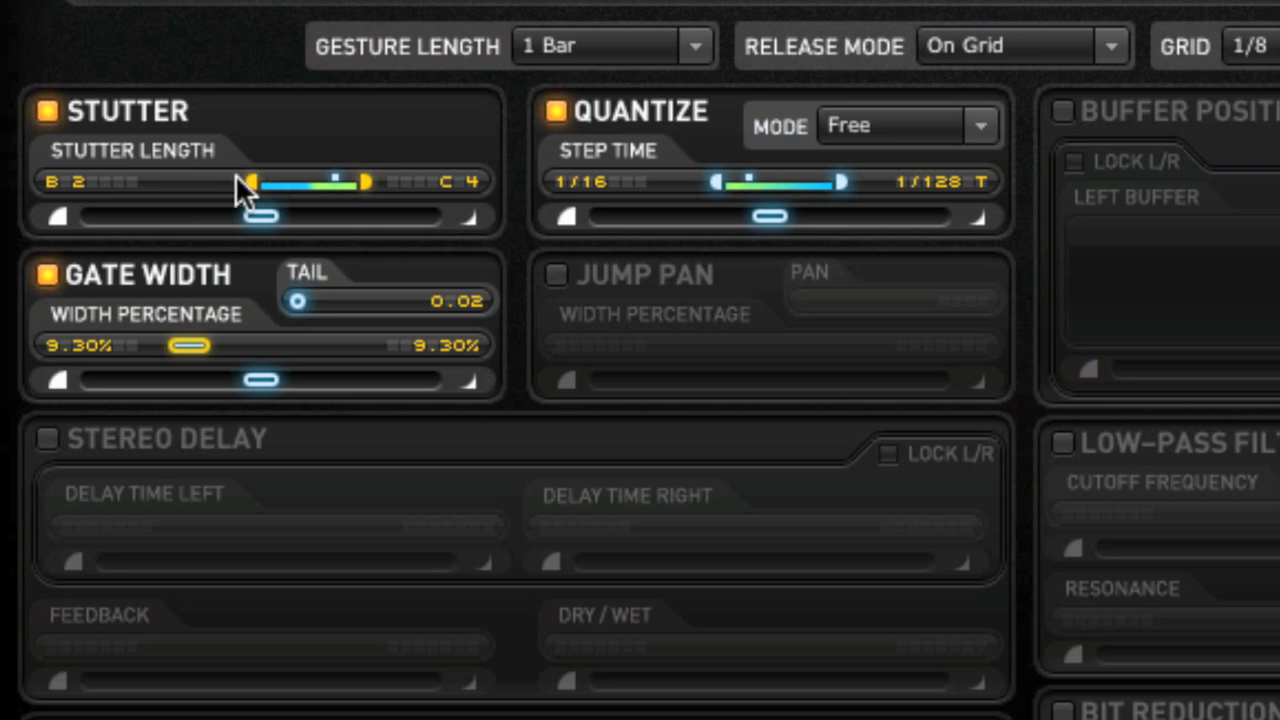
{"action": "left_click_drag", "start_coordinate": [251, 181], "coordinate": [156, 183]}
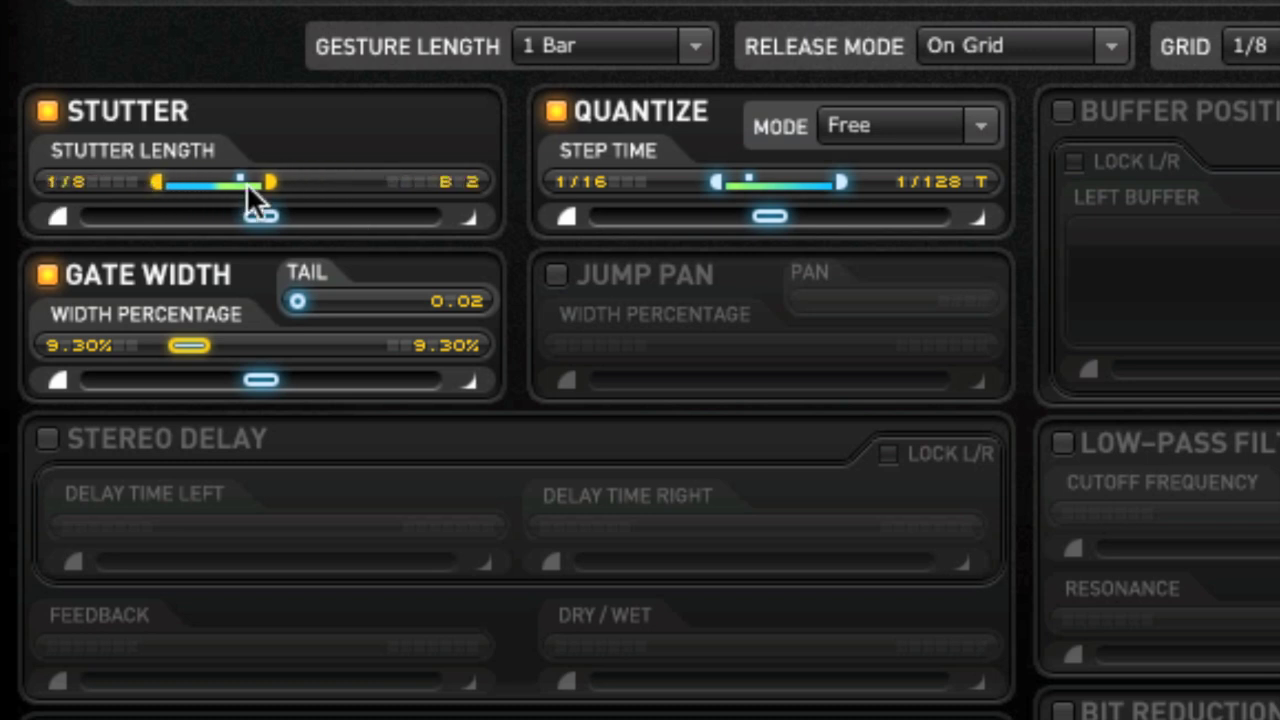
{"action": "double_click", "coordinate": [272, 173]}
{"action": "left_click_drag", "start_coordinate": [264, 174], "coordinate": [226, 178]}
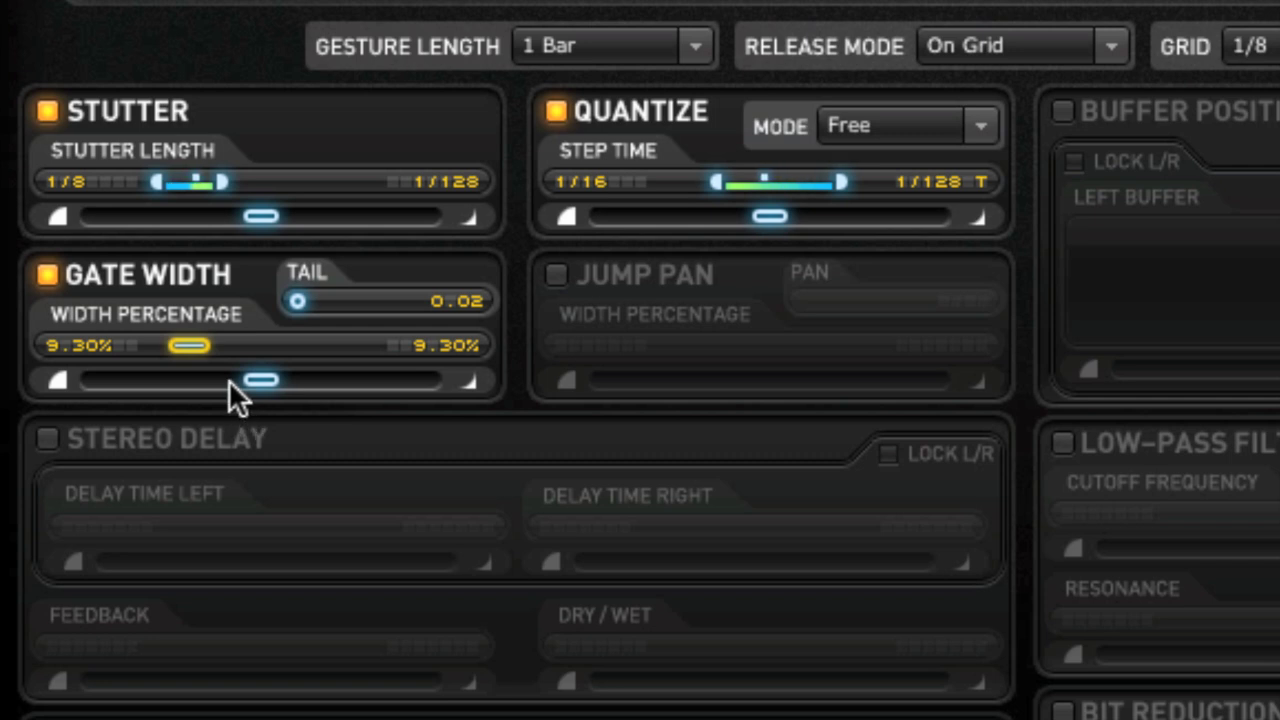
Try constant Gate Width percentages of 100.00% and 3.49%.
{"action": "left_click_drag", "start_coordinate": [200, 352], "coordinate": [421, 345]}
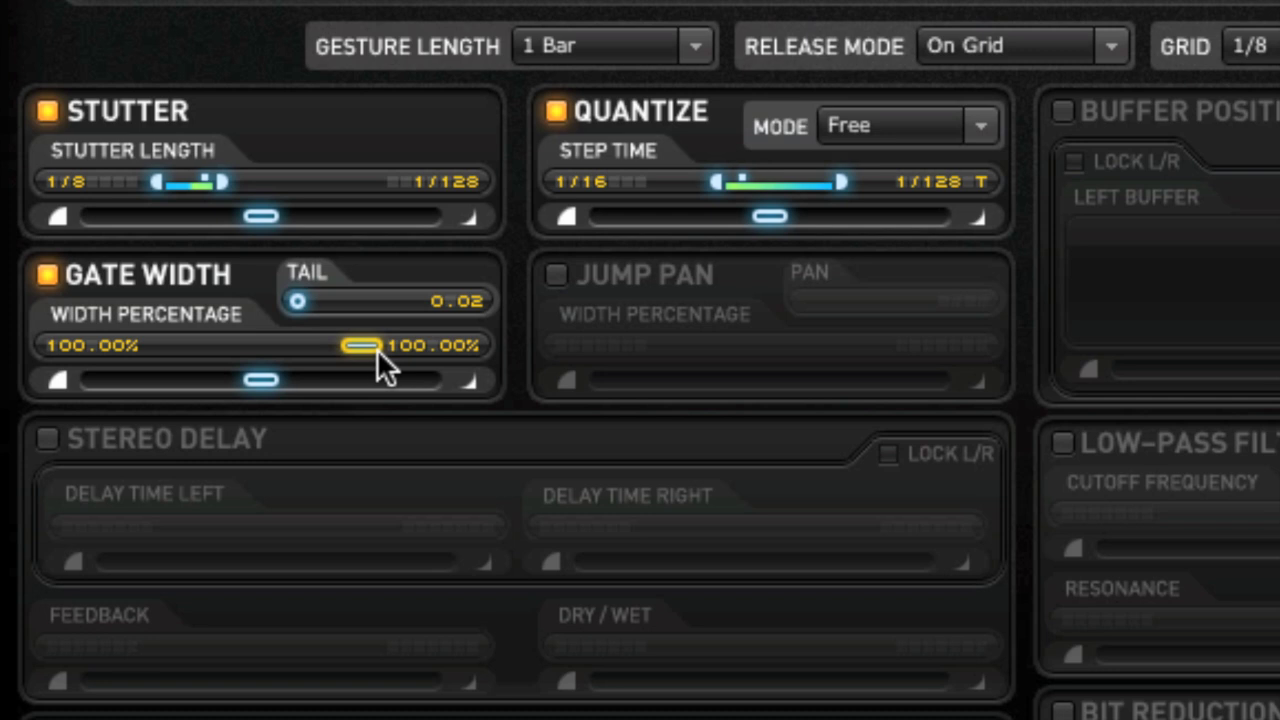
{"action": "left_click_drag", "start_coordinate": [363, 343], "coordinate": [179, 352]}
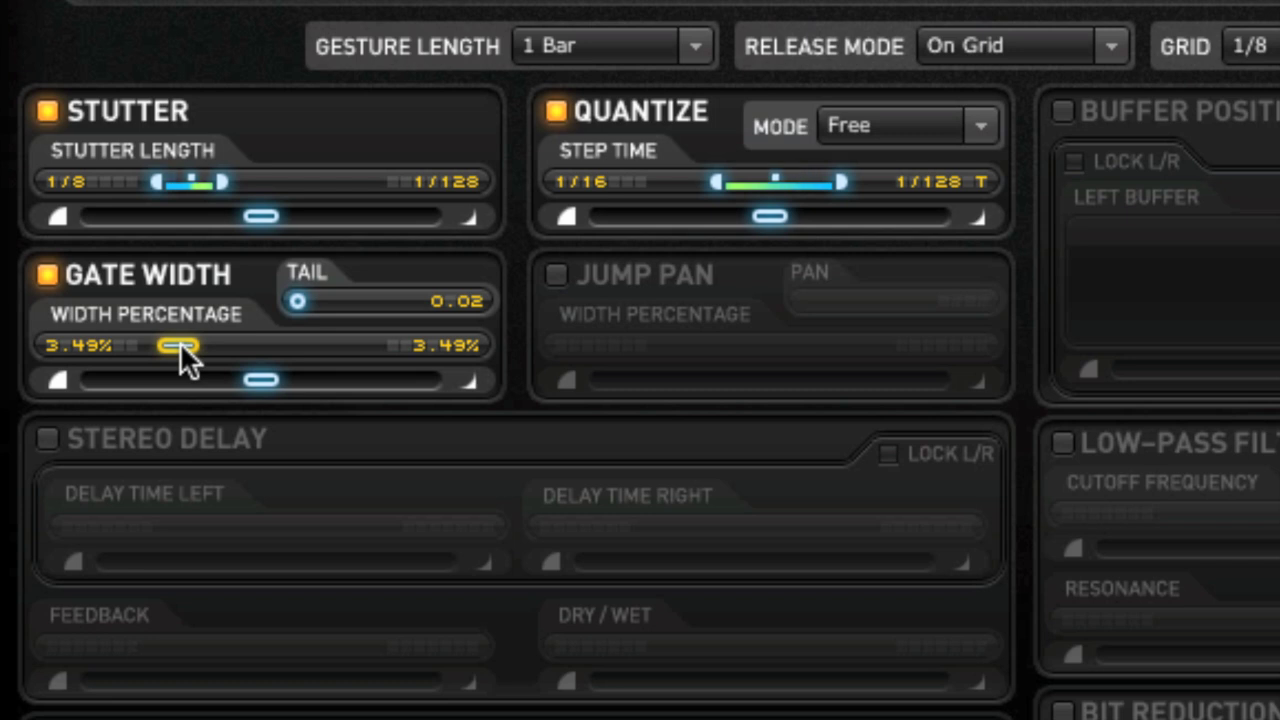
Set the Gate Width percentage to sweep from 0.00% to 55.81%, and switch Gate Width off.
{"action": "double_click", "coordinate": [182, 344]}
{"action": "left_click_drag", "start_coordinate": [186, 344], "coordinate": [297, 348]}
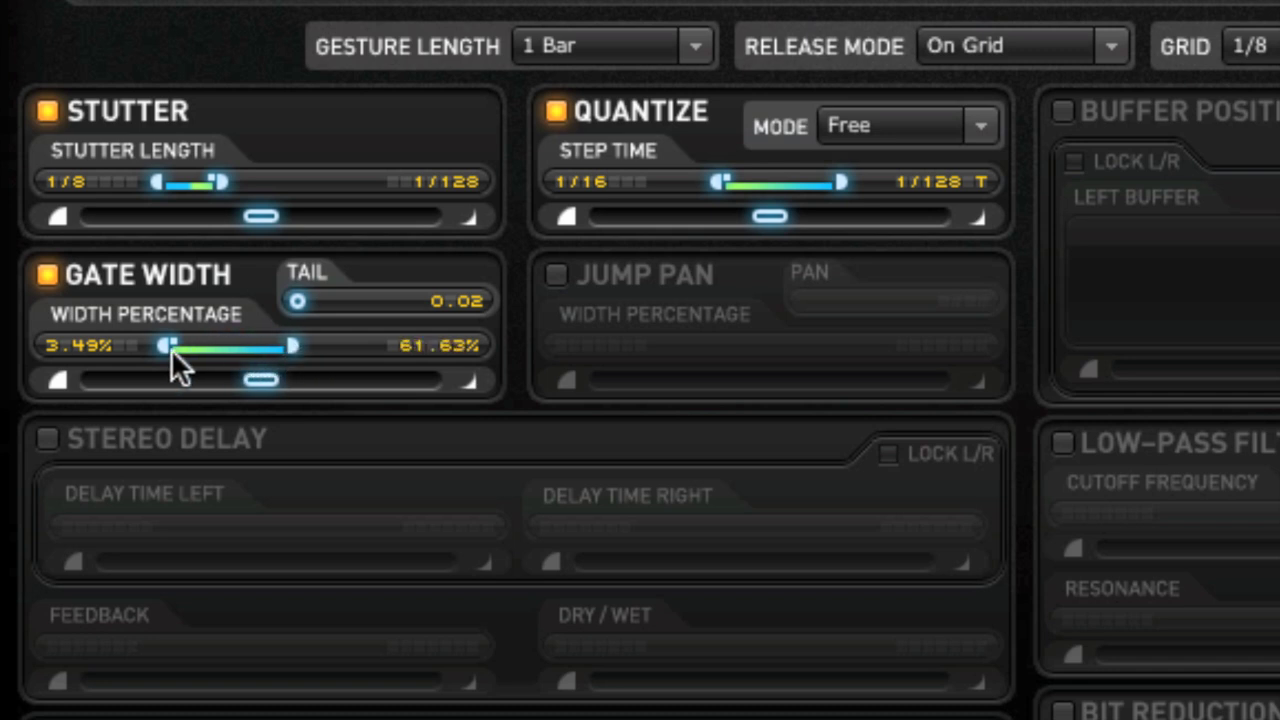
{"action": "left_click_drag", "start_coordinate": [166, 345], "coordinate": [140, 346]}
{"action": "left_click_drag", "start_coordinate": [297, 348], "coordinate": [281, 346]}
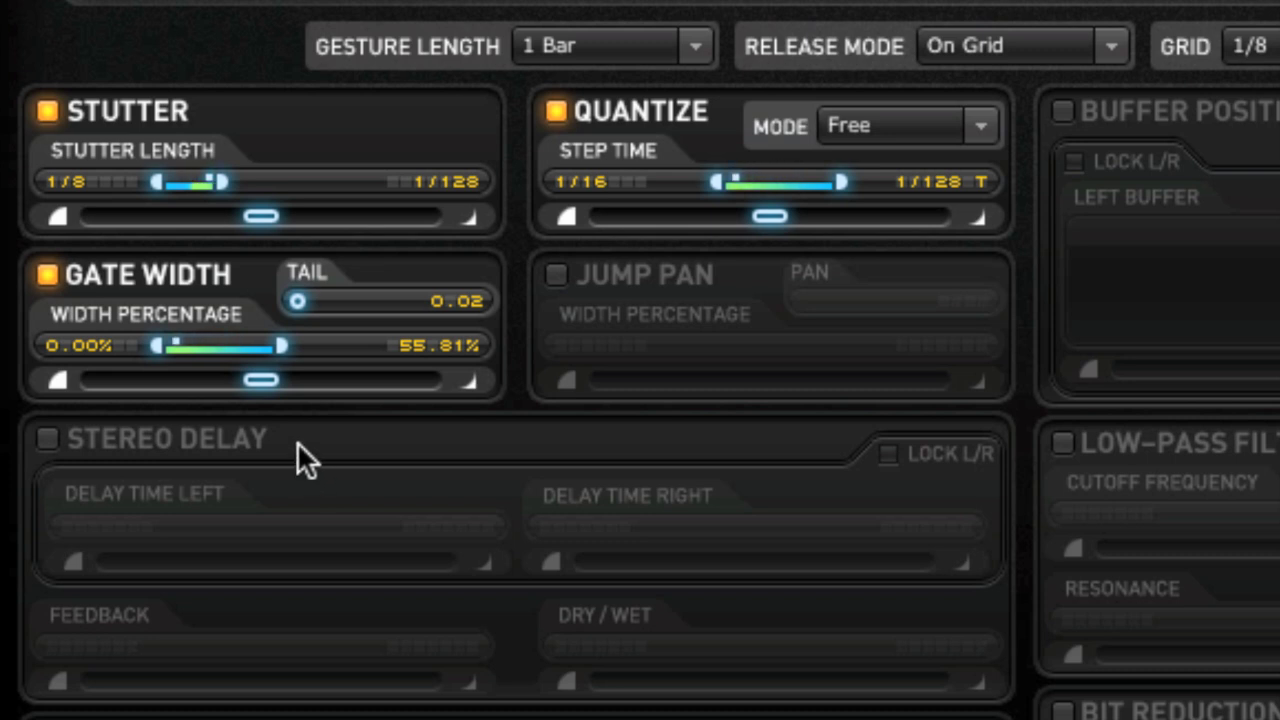
{"action": "left_click", "coordinate": [48, 276]}
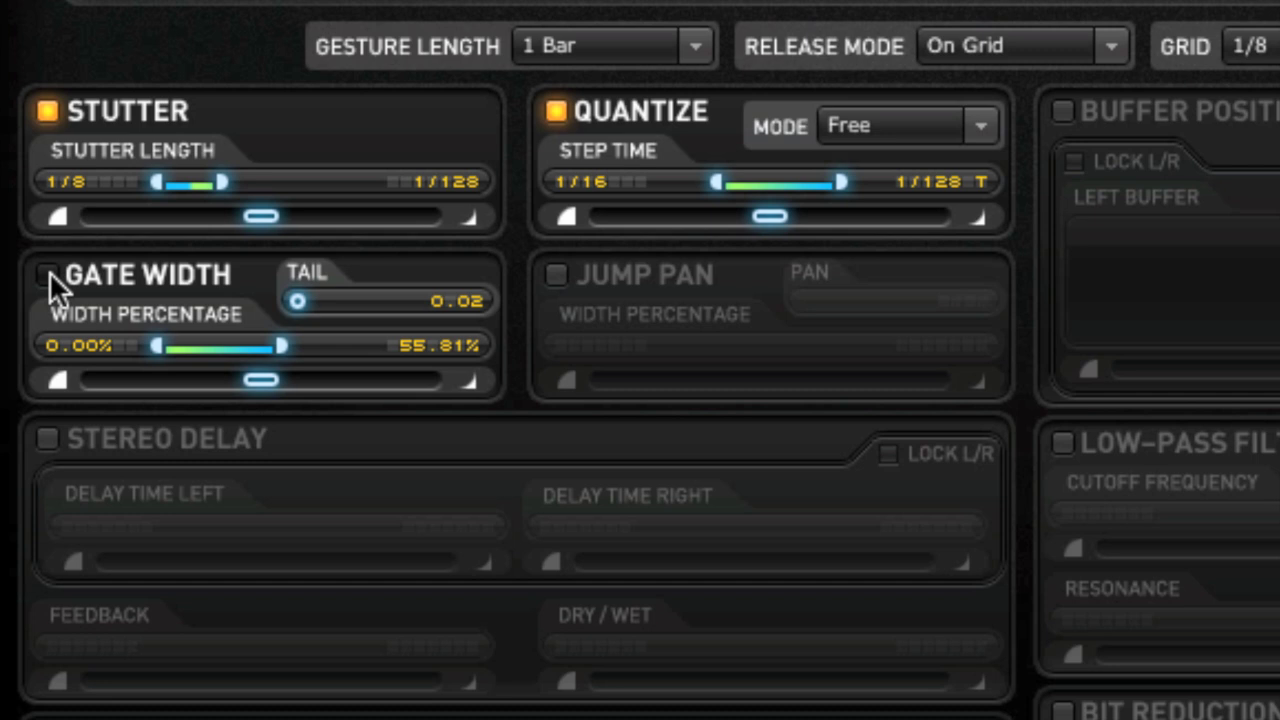
Enable the Jump Pan effect to try it out, and switch it off again.
{"action": "left_click", "coordinate": [557, 274]}
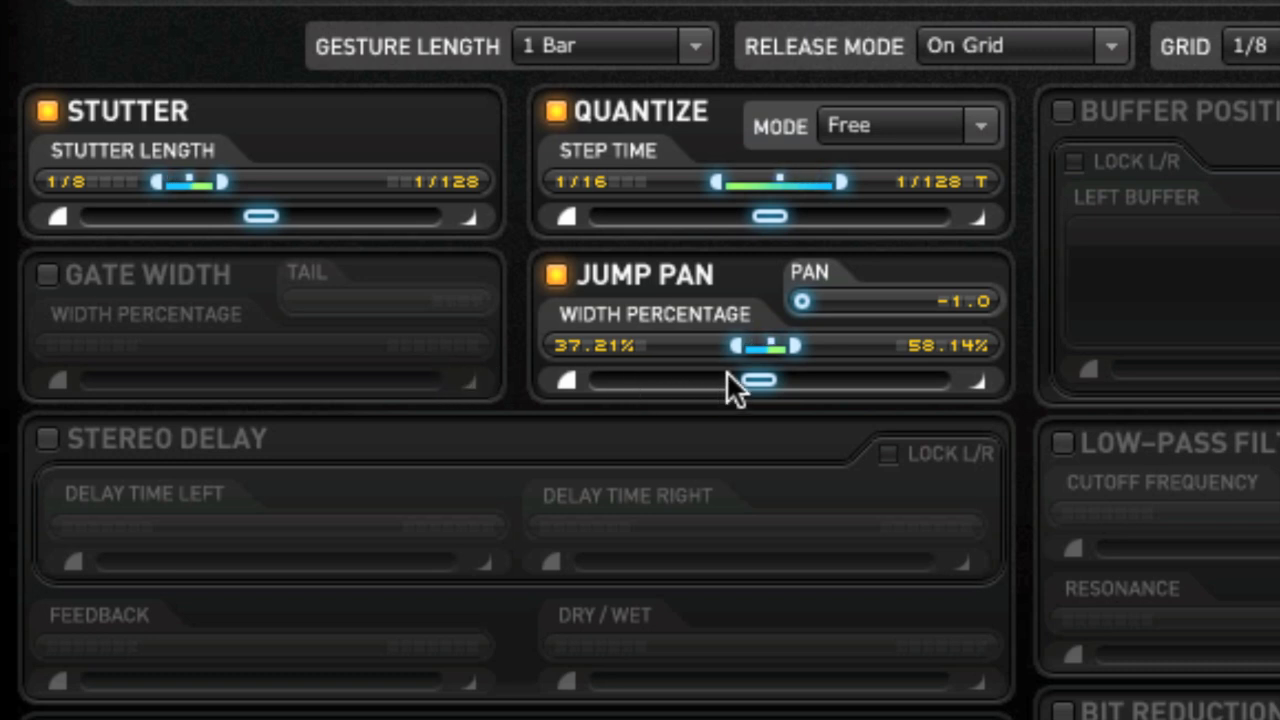
{"action": "left_click", "coordinate": [564, 278]}
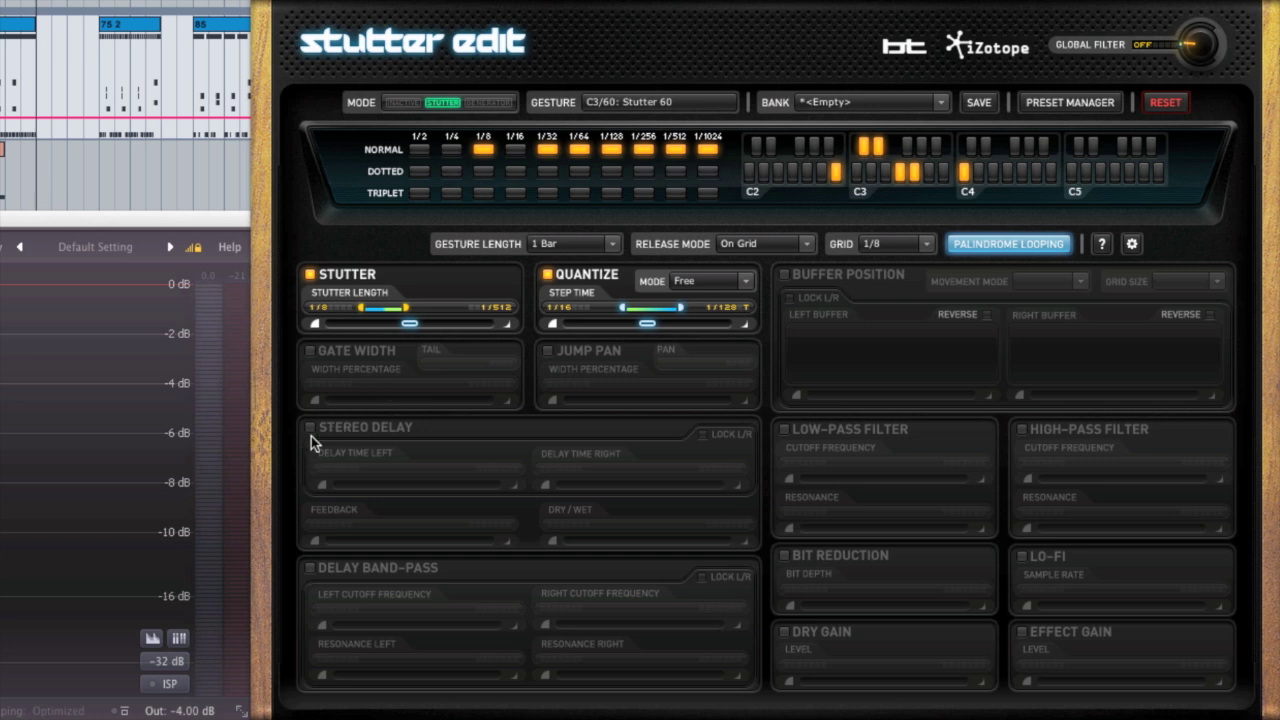
Enable Stereo Delay and shift the Stutter Length range to the note values C#/Db 3 through C 4.
{"action": "left_click", "coordinate": [311, 427]}
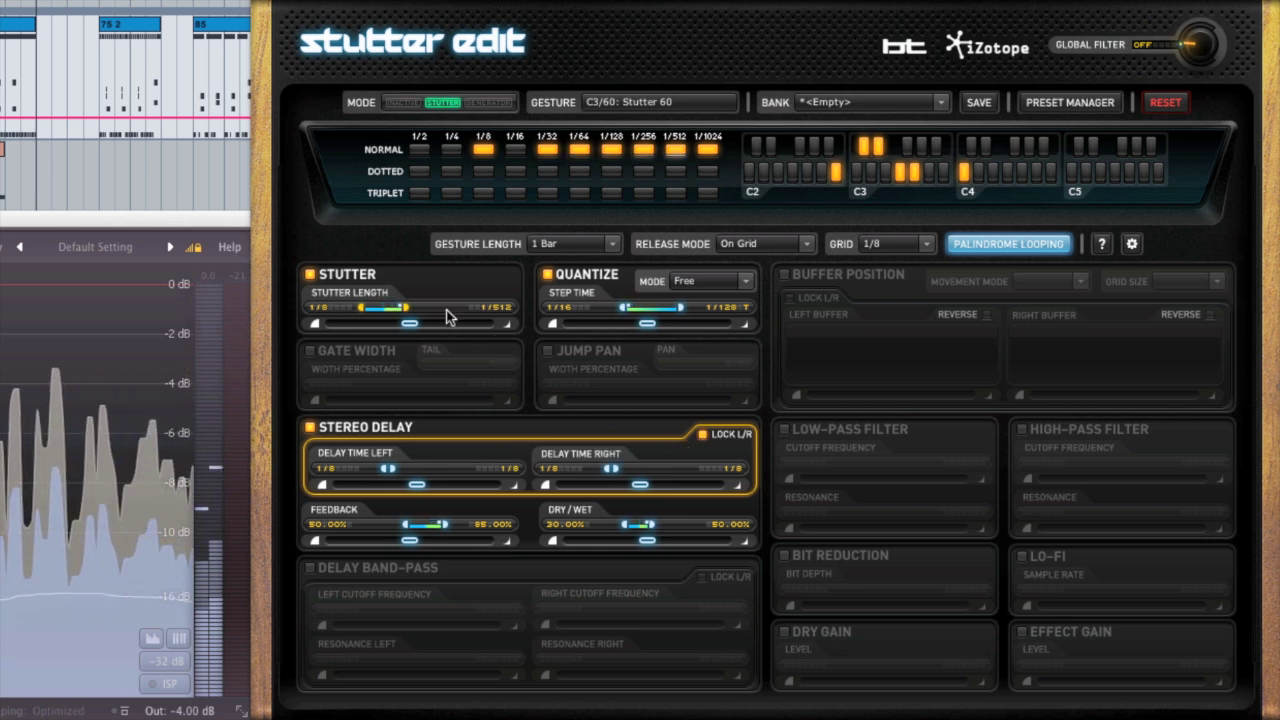
{"action": "left_click_drag", "start_coordinate": [403, 308], "coordinate": [482, 311]}
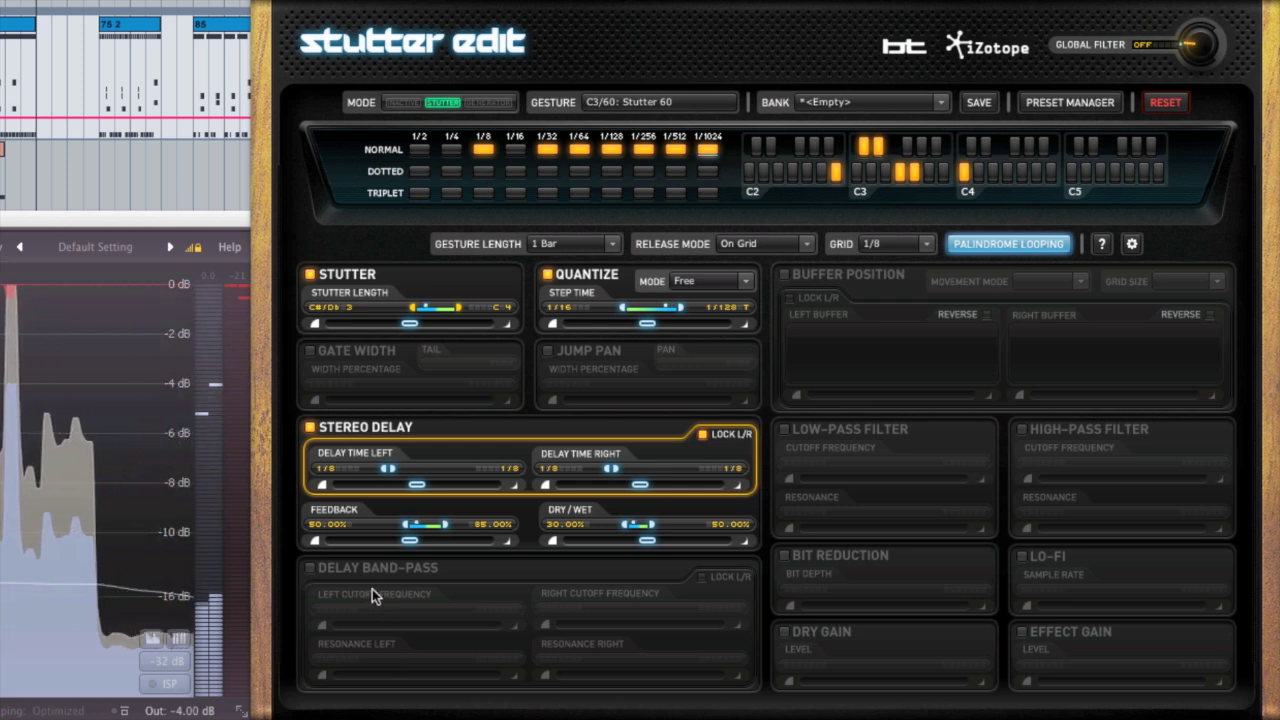
Enable Delay Band-Pass and raise the starting value of its linked cutoff frequency range.
{"action": "left_click", "coordinate": [311, 568]}
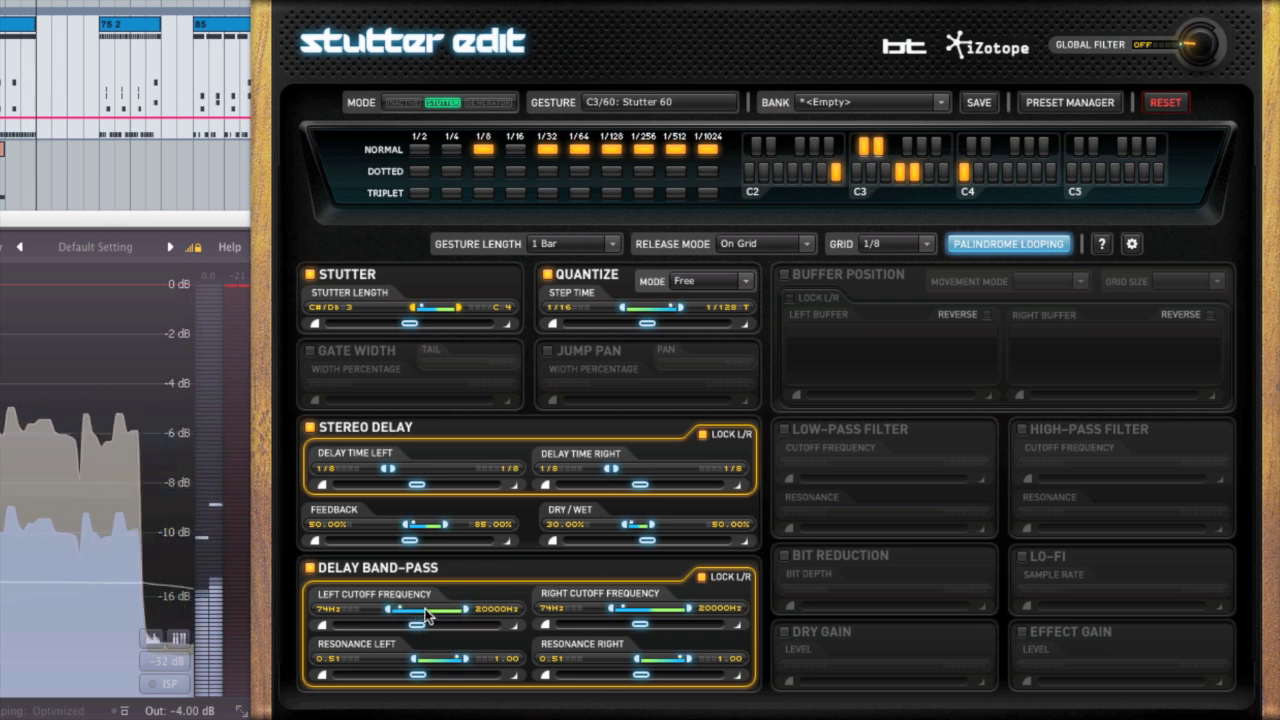
{"action": "left_click_drag", "start_coordinate": [387, 612], "coordinate": [436, 612]}
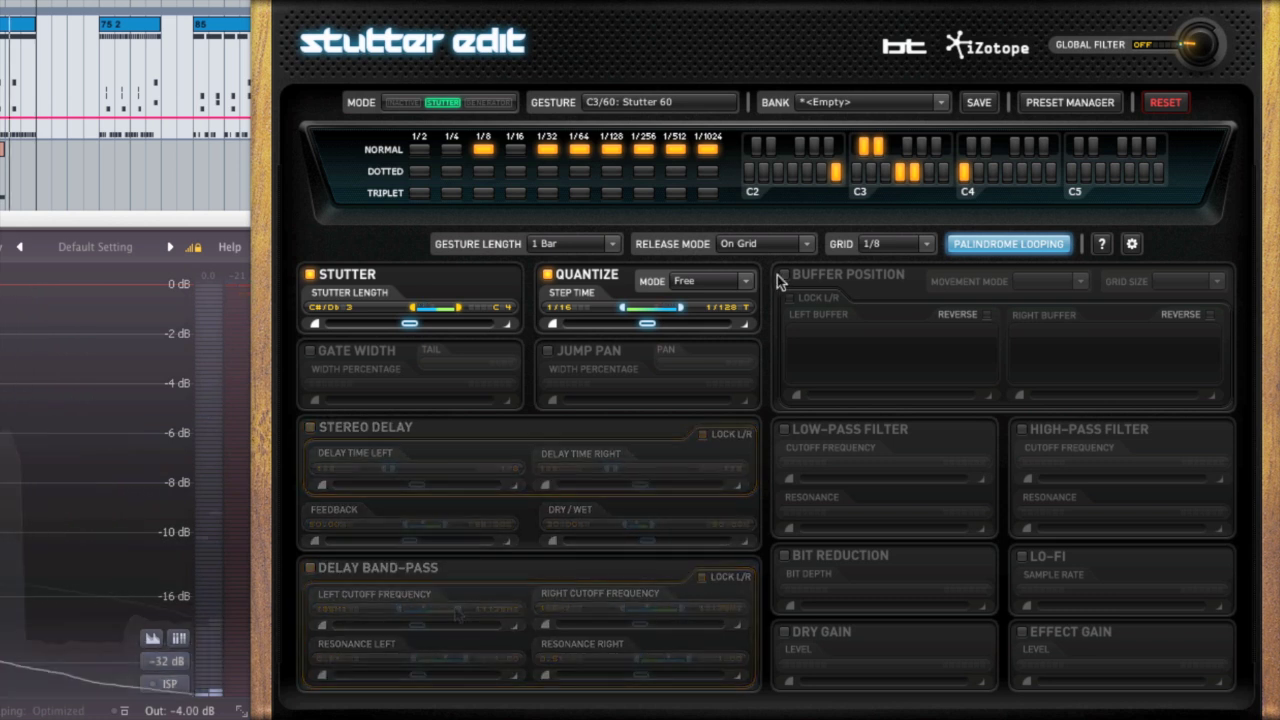
Enable the Buffer Position effect for the current stutter gesture.
{"action": "left_click", "coordinate": [784, 276]}
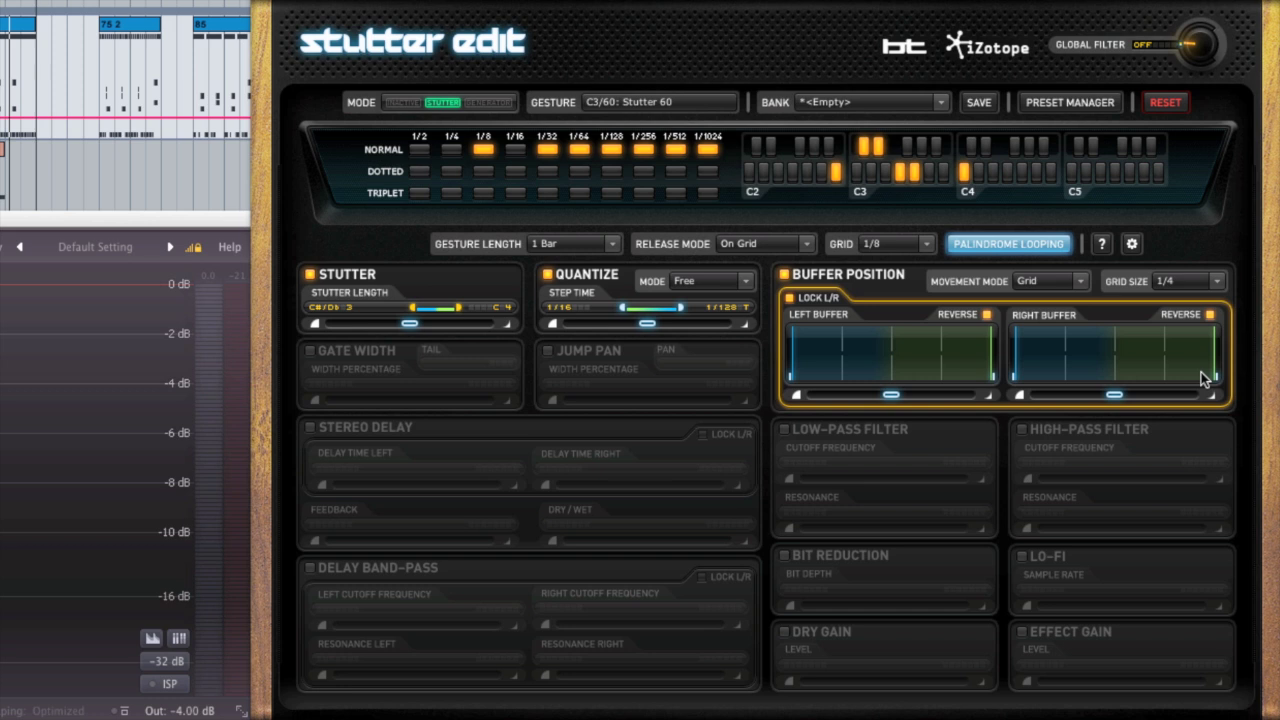
Narrow the linked buffer range to the first grid division and shift the Stutter Length range to 1/8 through 1/512.
{"action": "left_click_drag", "start_coordinate": [992, 380], "coordinate": [822, 368]}
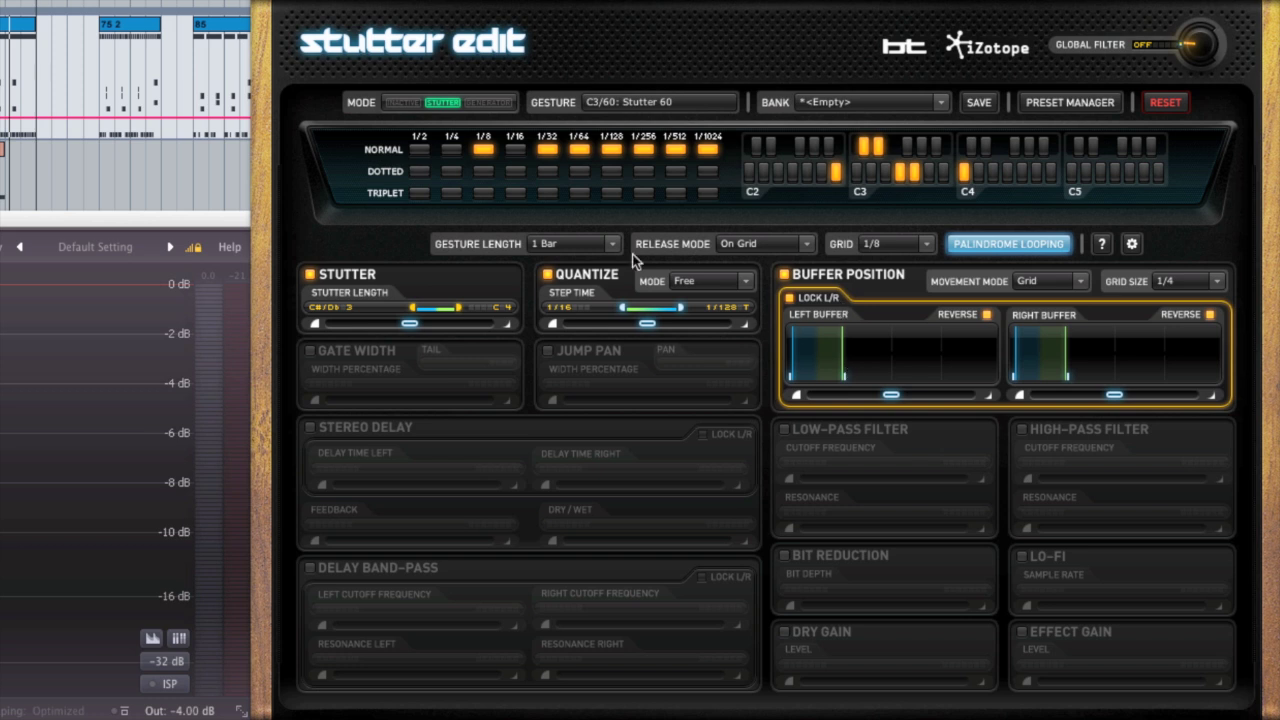
{"action": "key", "text": "space"}
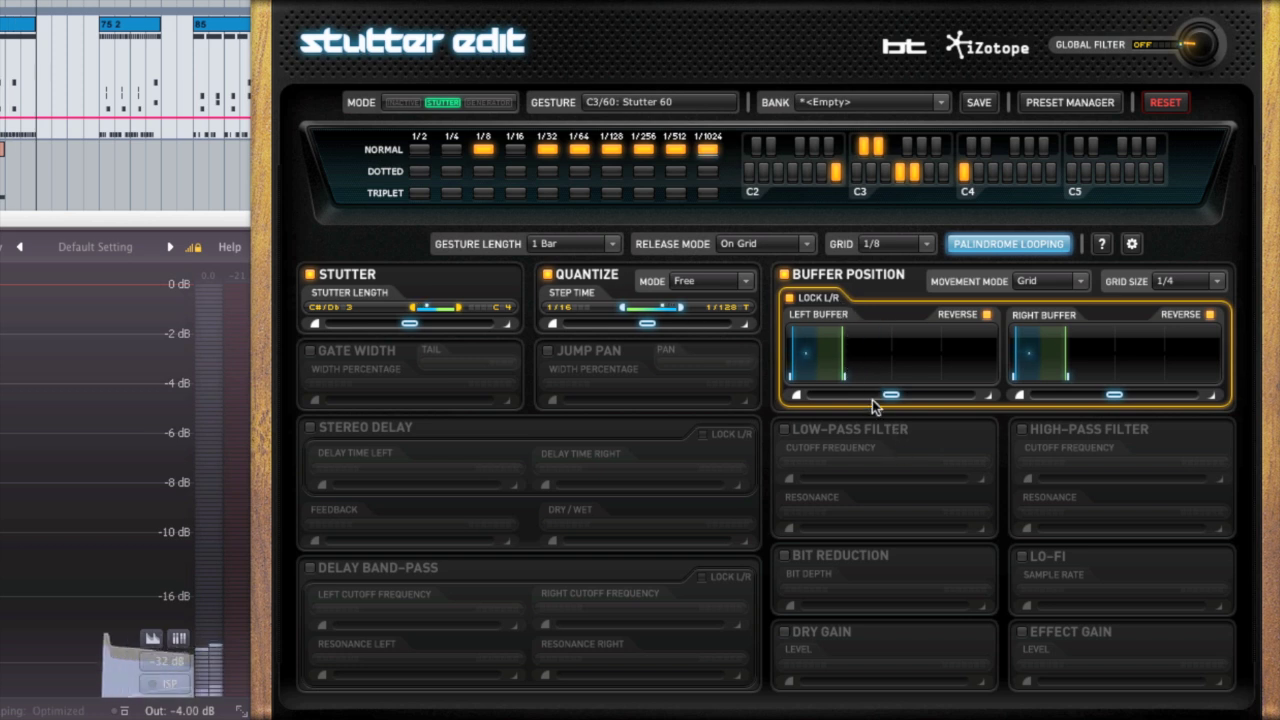
{"action": "left_click_drag", "start_coordinate": [412, 308], "coordinate": [205, 295]}
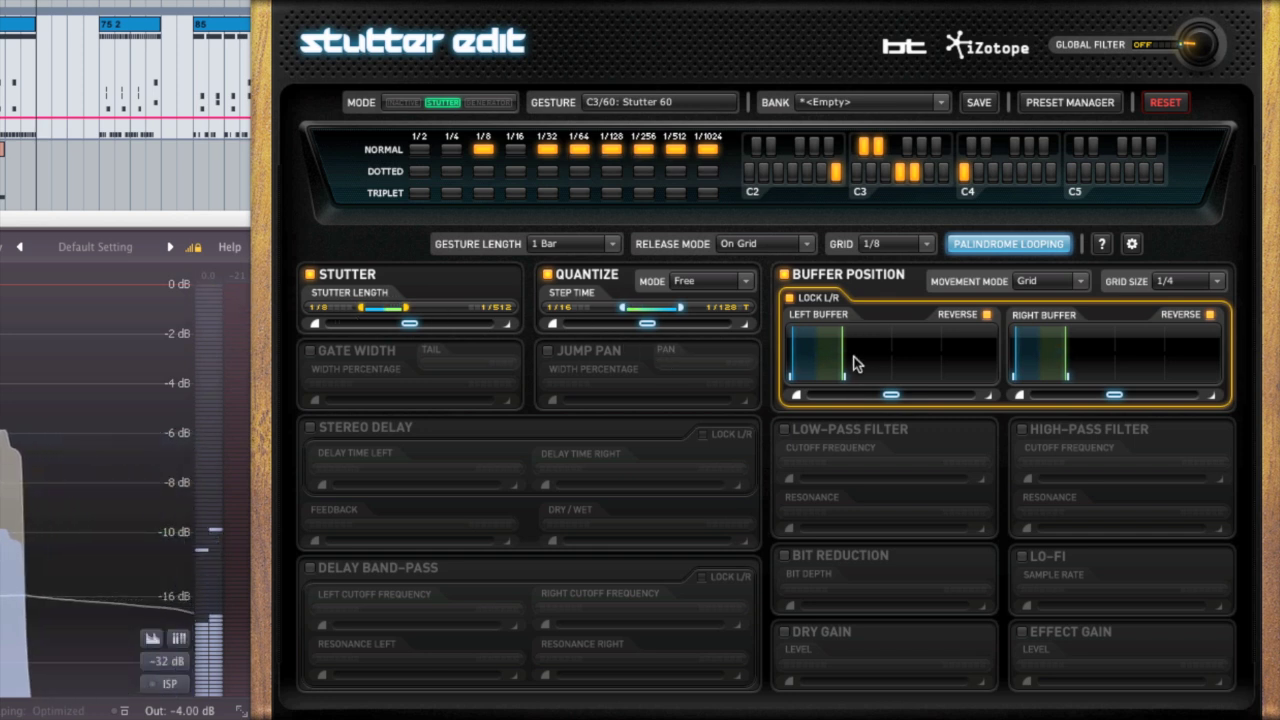
Shift the linked buffer range to the second grid division and audition the gesture with Reverse off and on again.
{"action": "left_click_drag", "start_coordinate": [846, 372], "coordinate": [898, 372]}
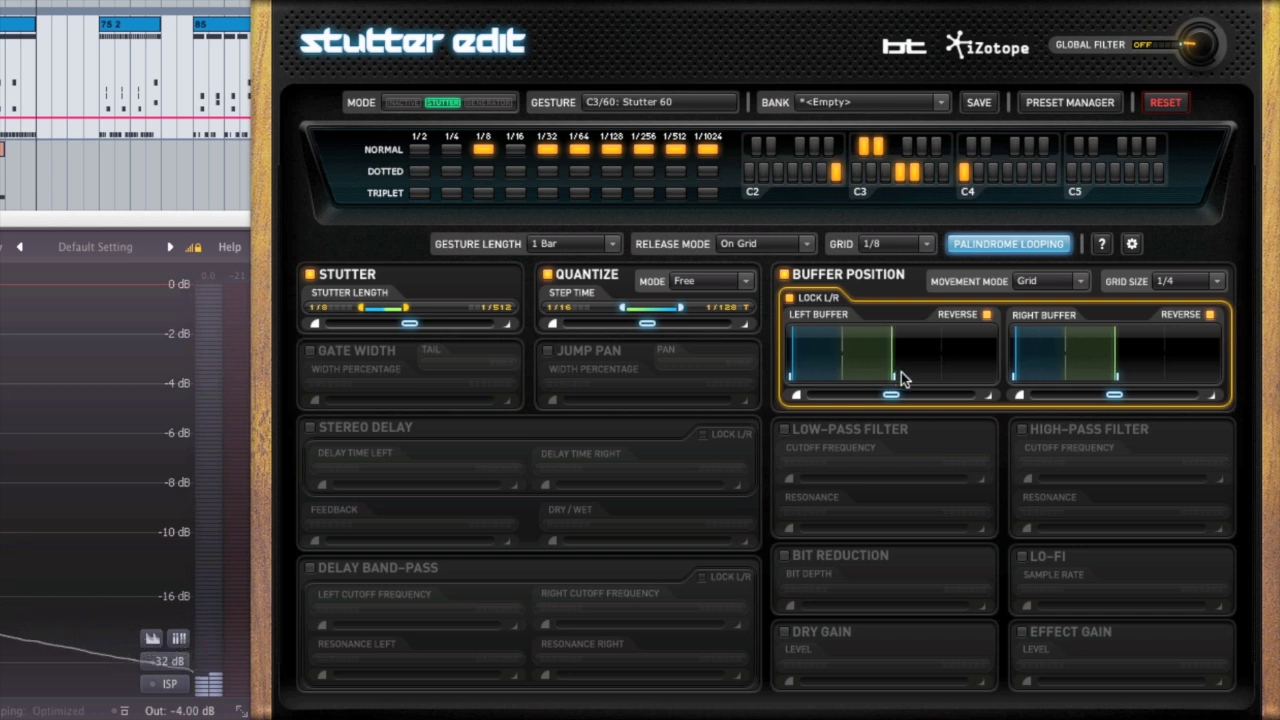
{"action": "mouse_move", "coordinate": [791, 377]}
{"action": "left_mouse_down"}
{"action": "mouse_move", "coordinate": [876, 375]}
{"action": "mouse_move", "coordinate": [816, 374]}
{"action": "mouse_move", "coordinate": [836, 376]}
{"action": "left_mouse_up"}
{"action": "key", "text": "space"}
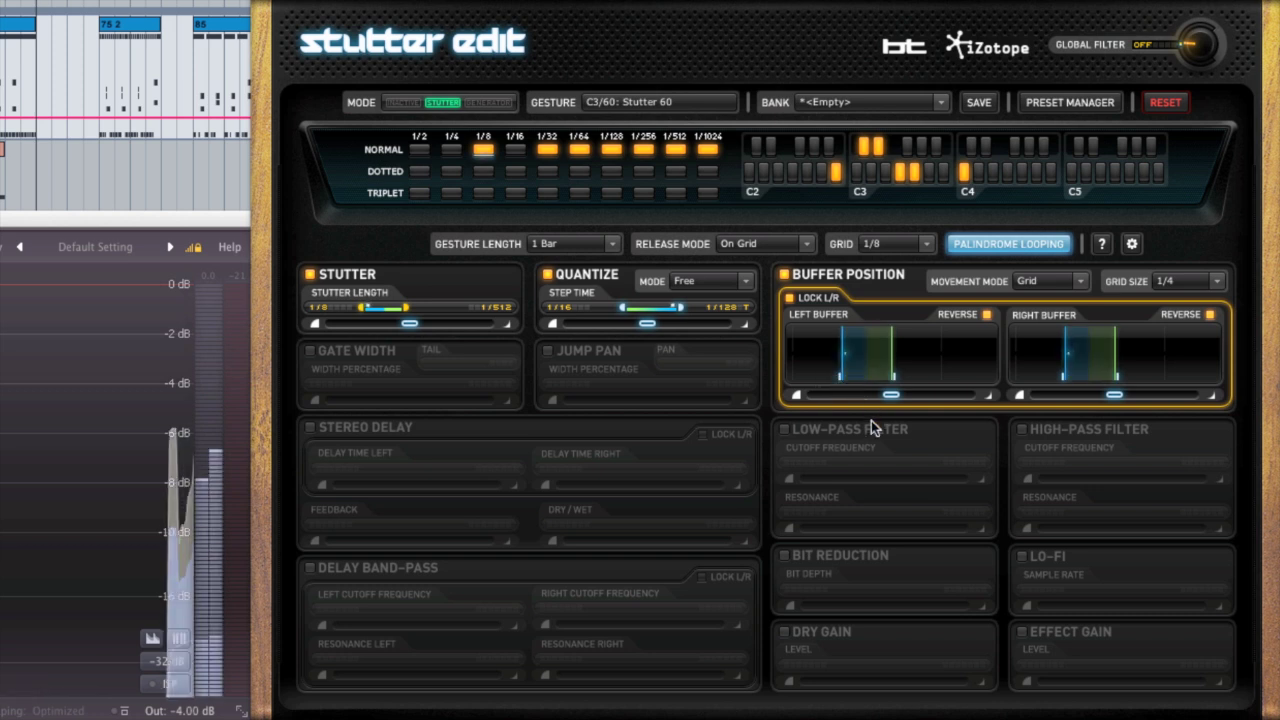
{"action": "left_click", "coordinate": [986, 315]}
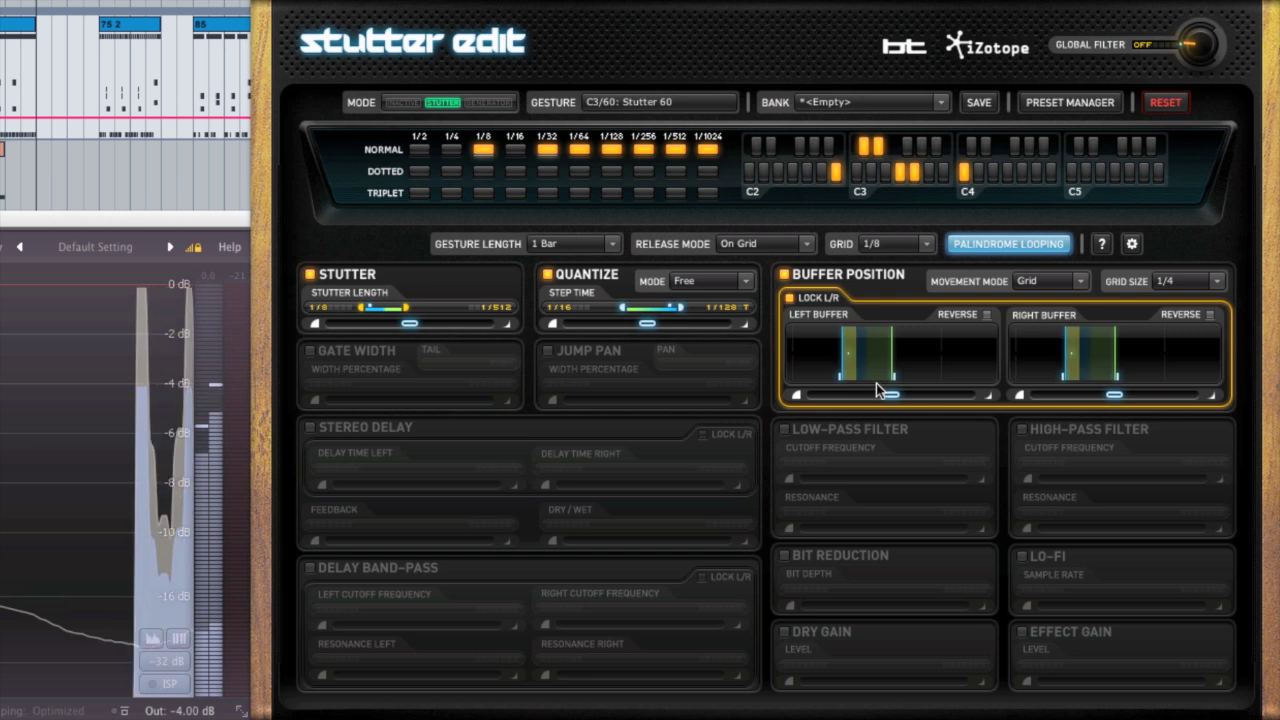
{"action": "left_click", "coordinate": [988, 314]}
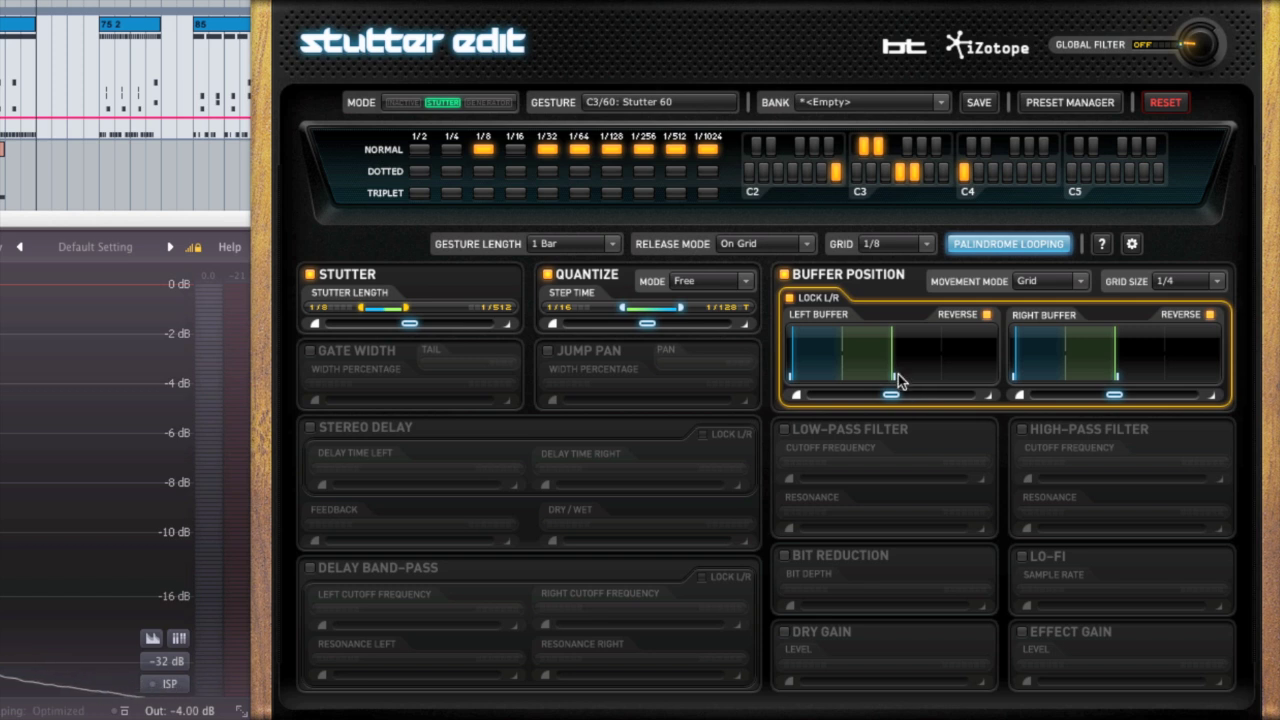
Readjust the end of the linked buffer range and switch the Buffer Position effect off.
{"action": "left_click_drag", "start_coordinate": [893, 383], "coordinate": [985, 380]}
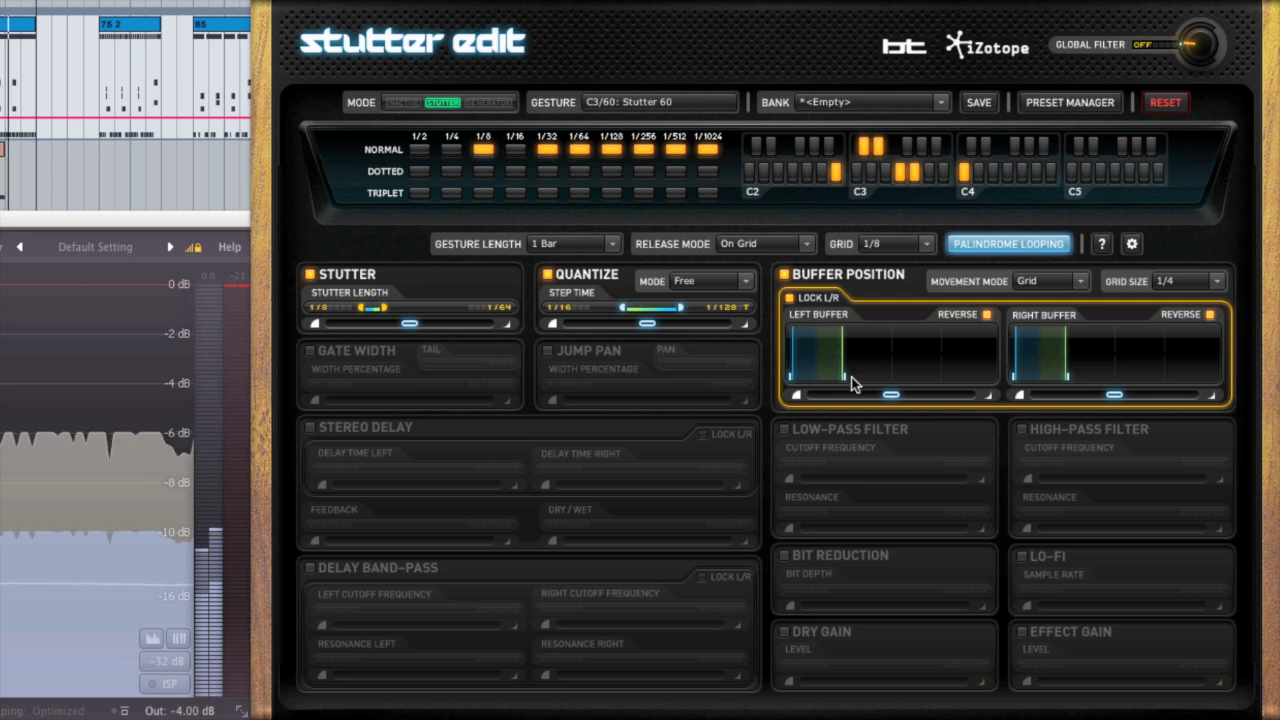
{"action": "left_click", "coordinate": [785, 275]}
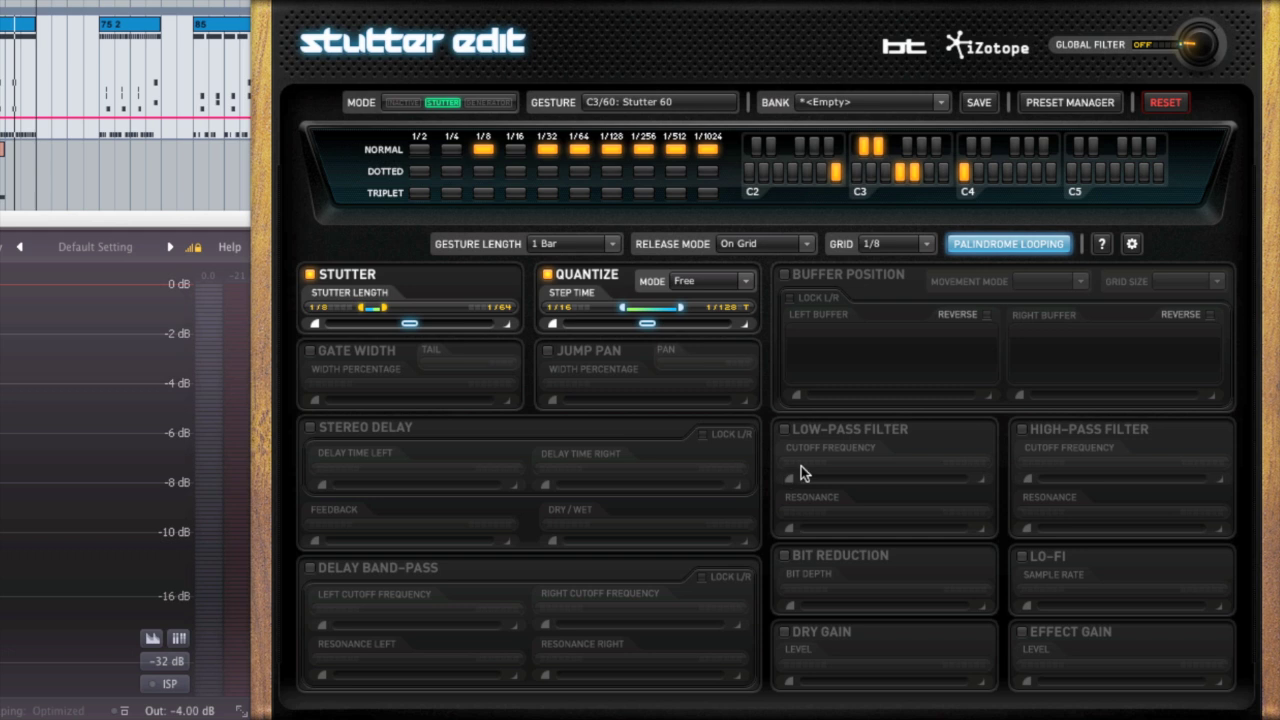
Try the Low-Pass Filter and the High-Pass Filter one after the other, and switch both off again.
{"action": "left_click", "coordinate": [785, 429]}
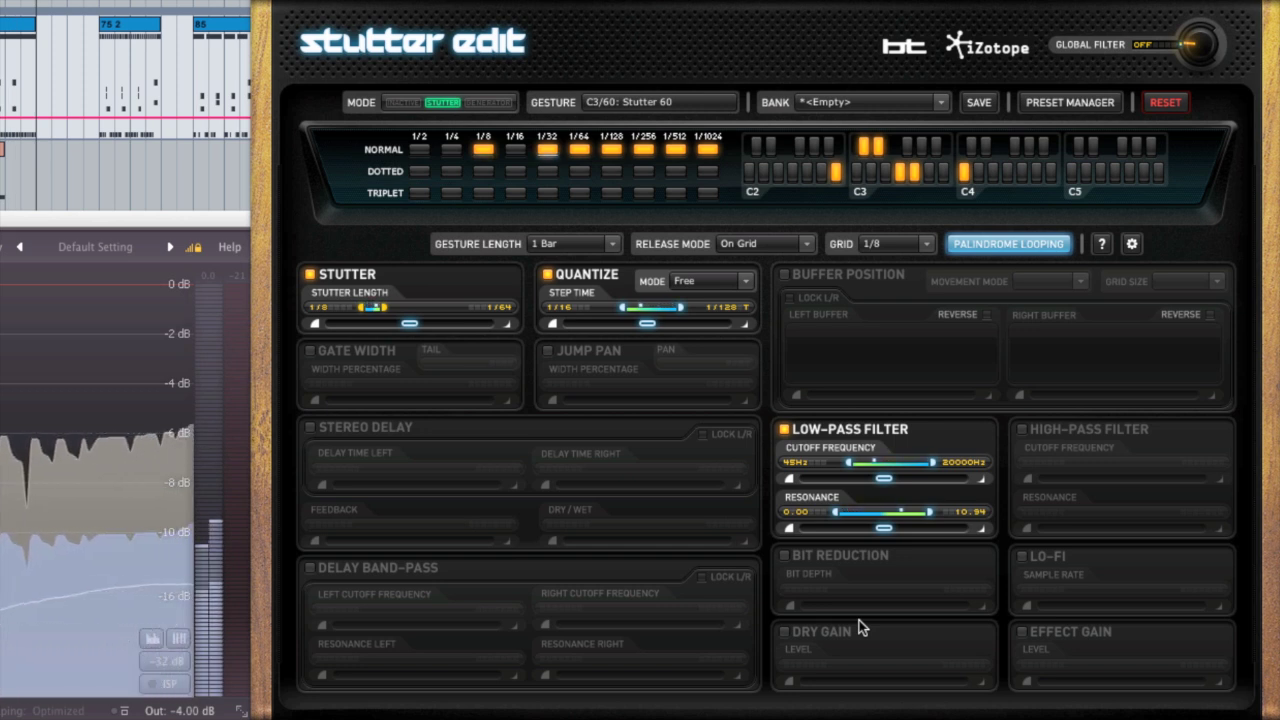
{"action": "left_click", "coordinate": [1021, 429]}
{"action": "left_click", "coordinate": [779, 431]}
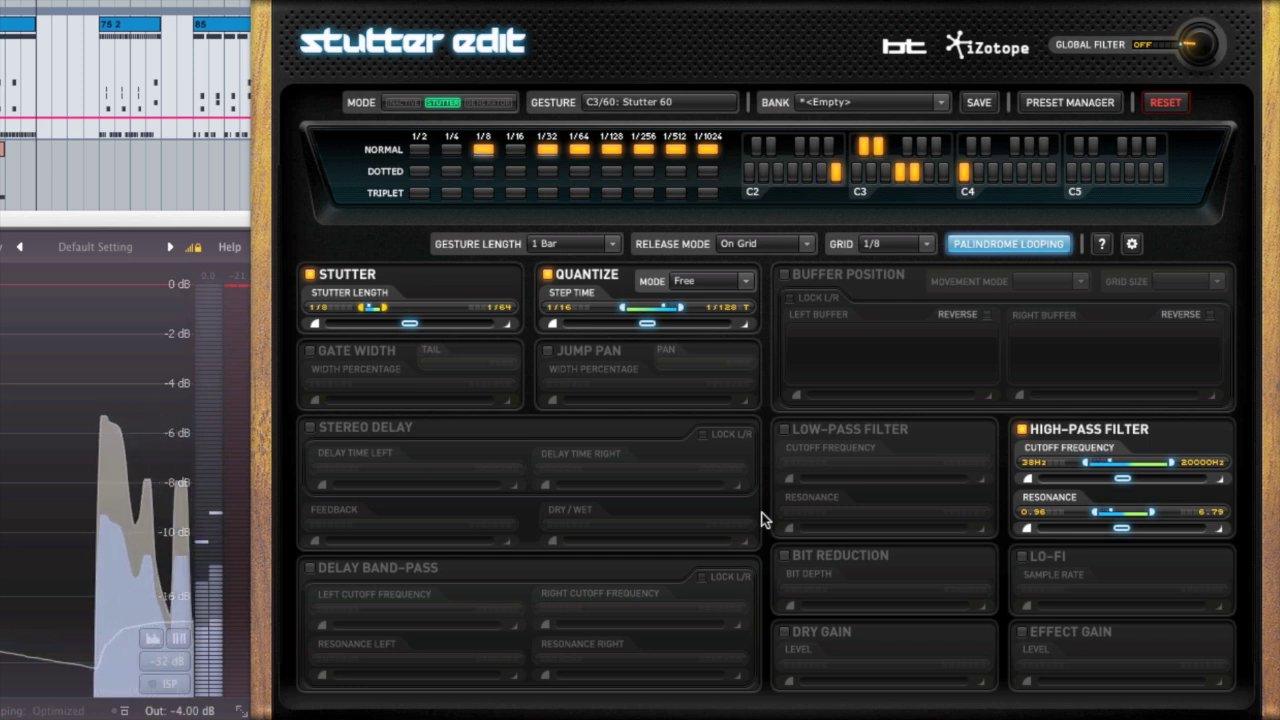
{"action": "left_click", "coordinate": [1021, 429]}
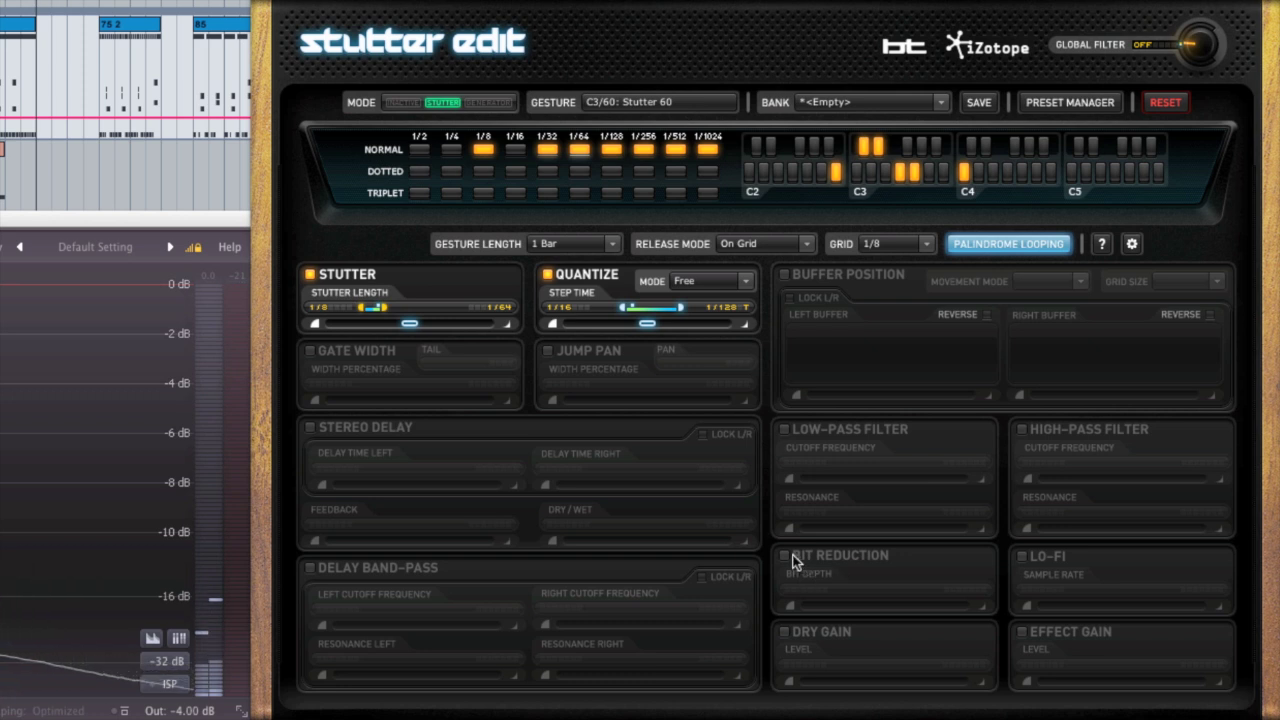
Enable Bit Reduction and Lo-Fi to try them out, and switch Bit Reduction off again.
{"action": "left_click", "coordinate": [785, 556]}
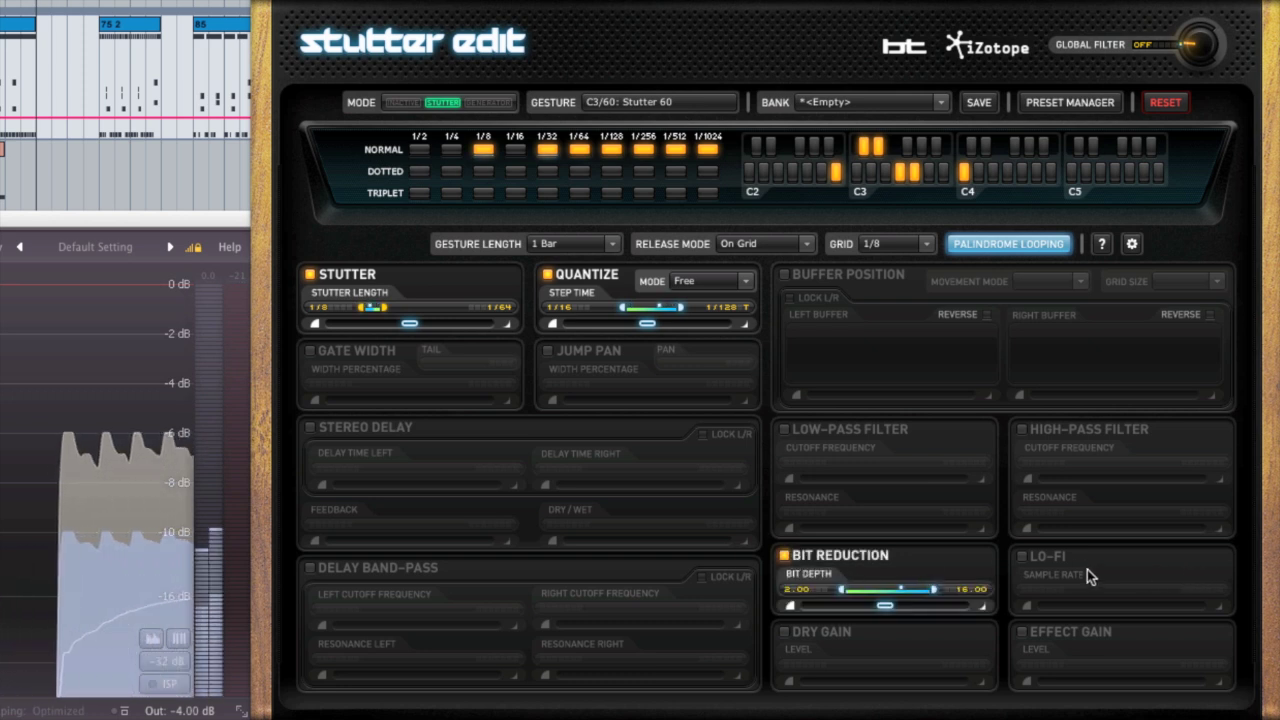
{"action": "left_click", "coordinate": [1021, 556]}
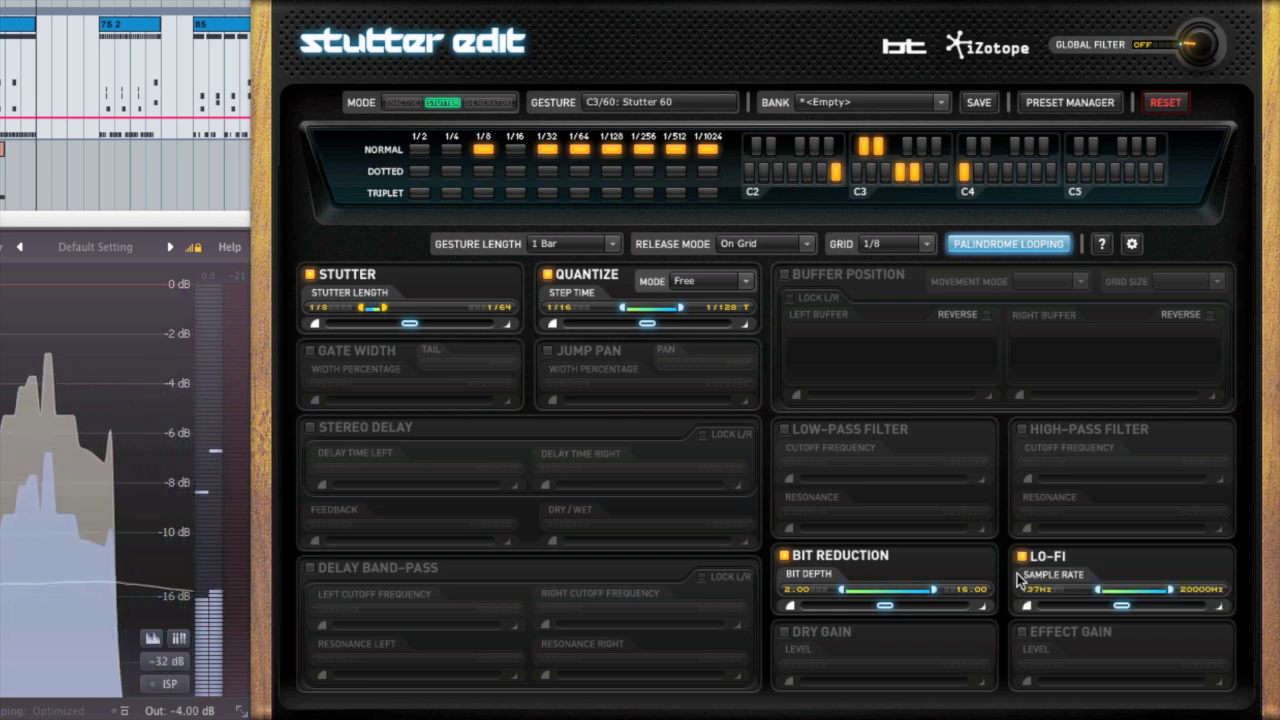
{"action": "left_click", "coordinate": [785, 554]}
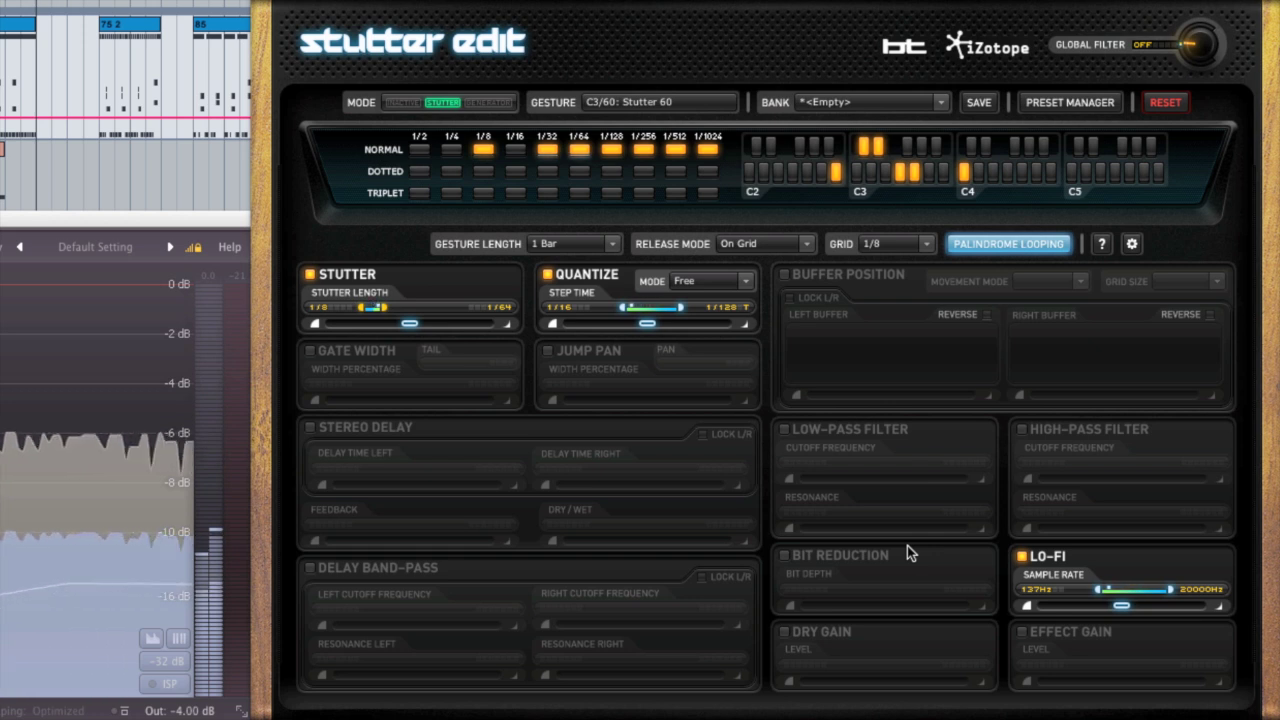
Enable the Dry Gain and Effect Gain modules for the gesture.
{"action": "left_click", "coordinate": [788, 634]}
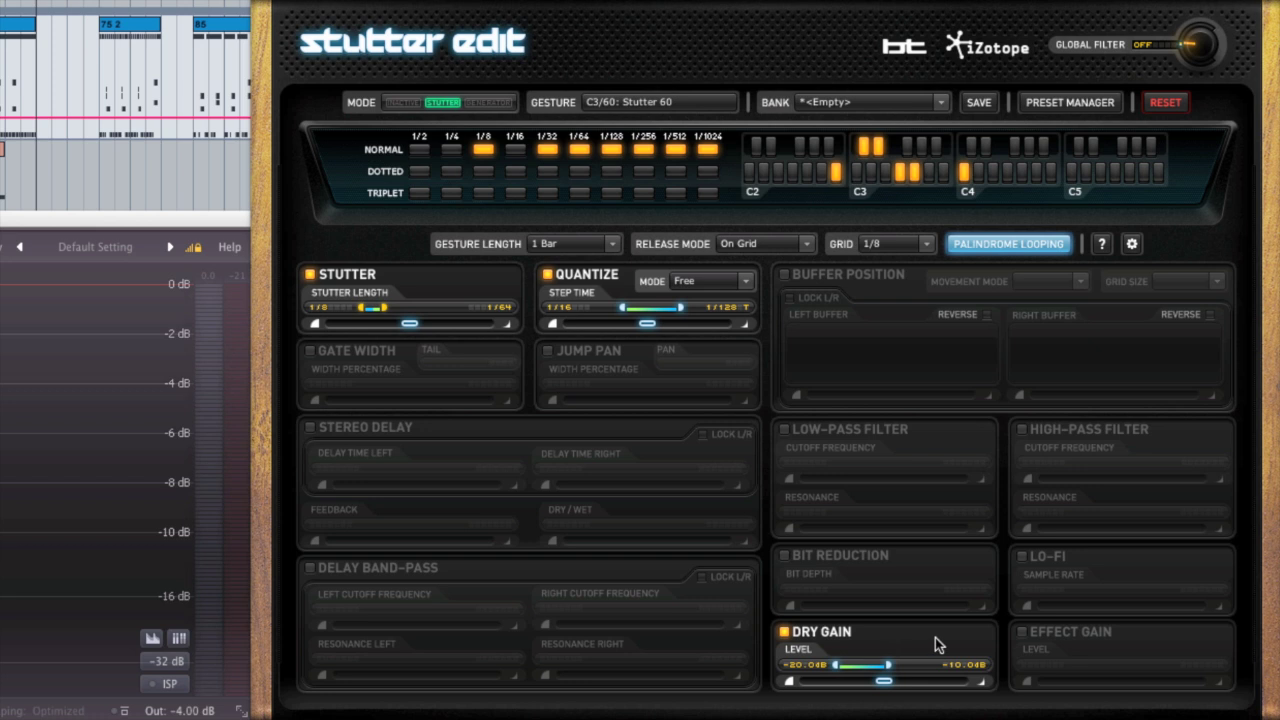
{"action": "left_click", "coordinate": [1021, 633]}
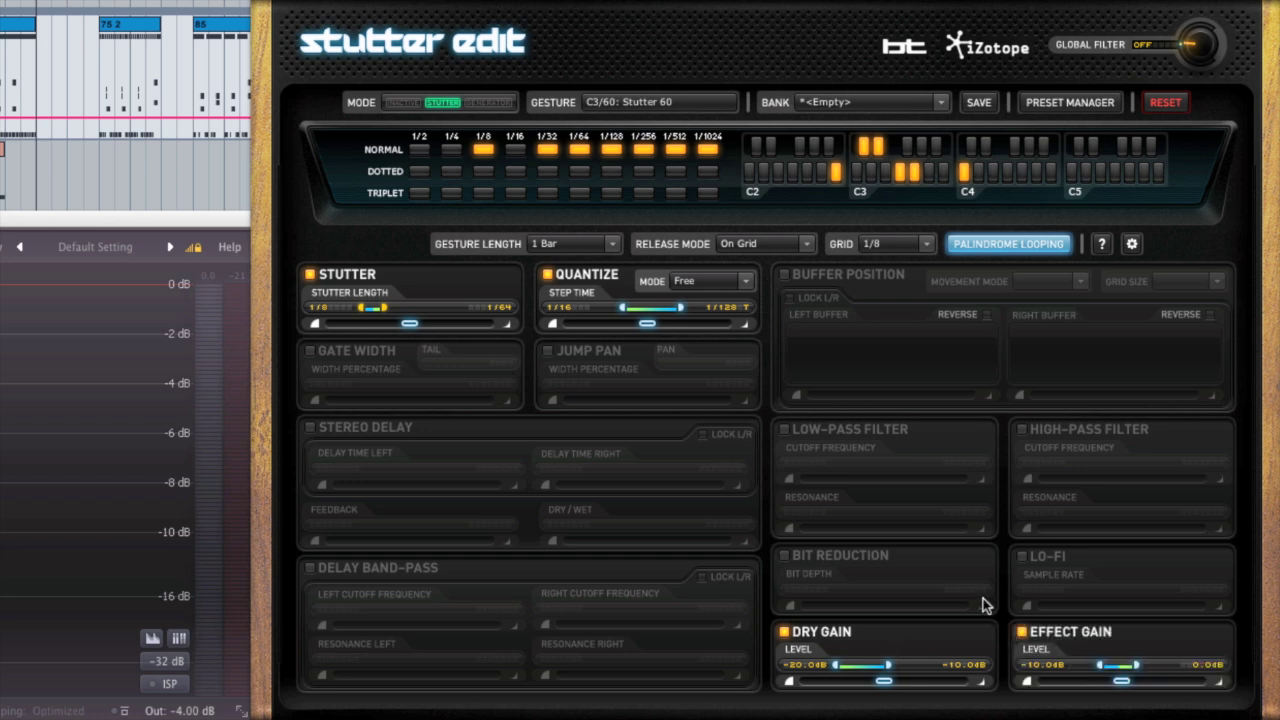
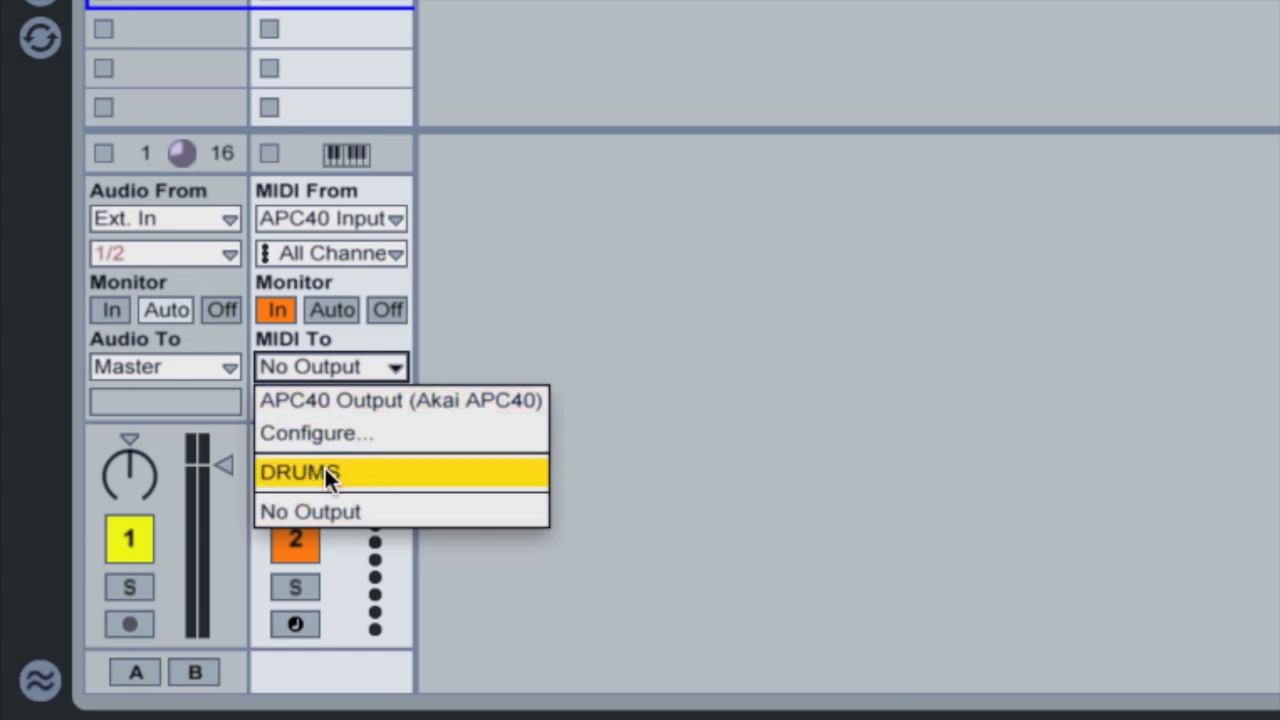
In Ableton Live, route the MIDI track's output to iZotope Stutter Edit on DRUMS and set its MIDI input to No Input.
{"action": "left_click", "coordinate": [392, 480]}
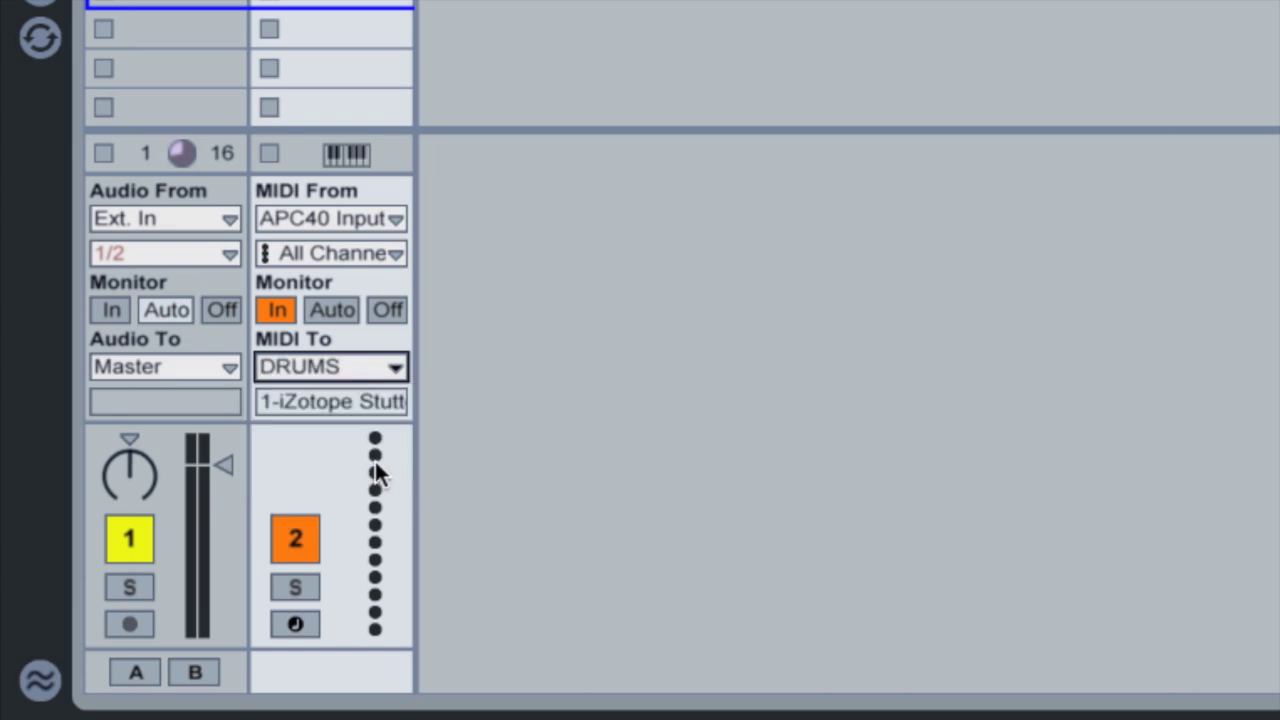
{"action": "left_click", "coordinate": [324, 398]}
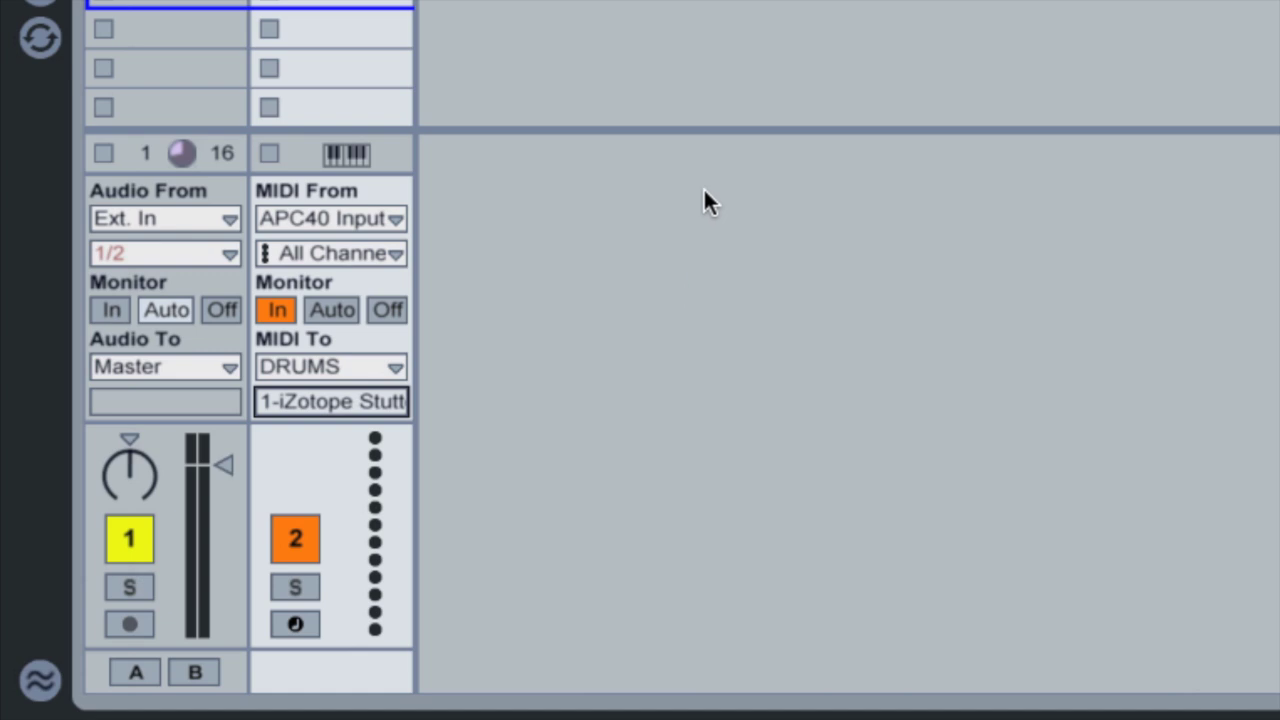
{"action": "left_click", "coordinate": [337, 224]}
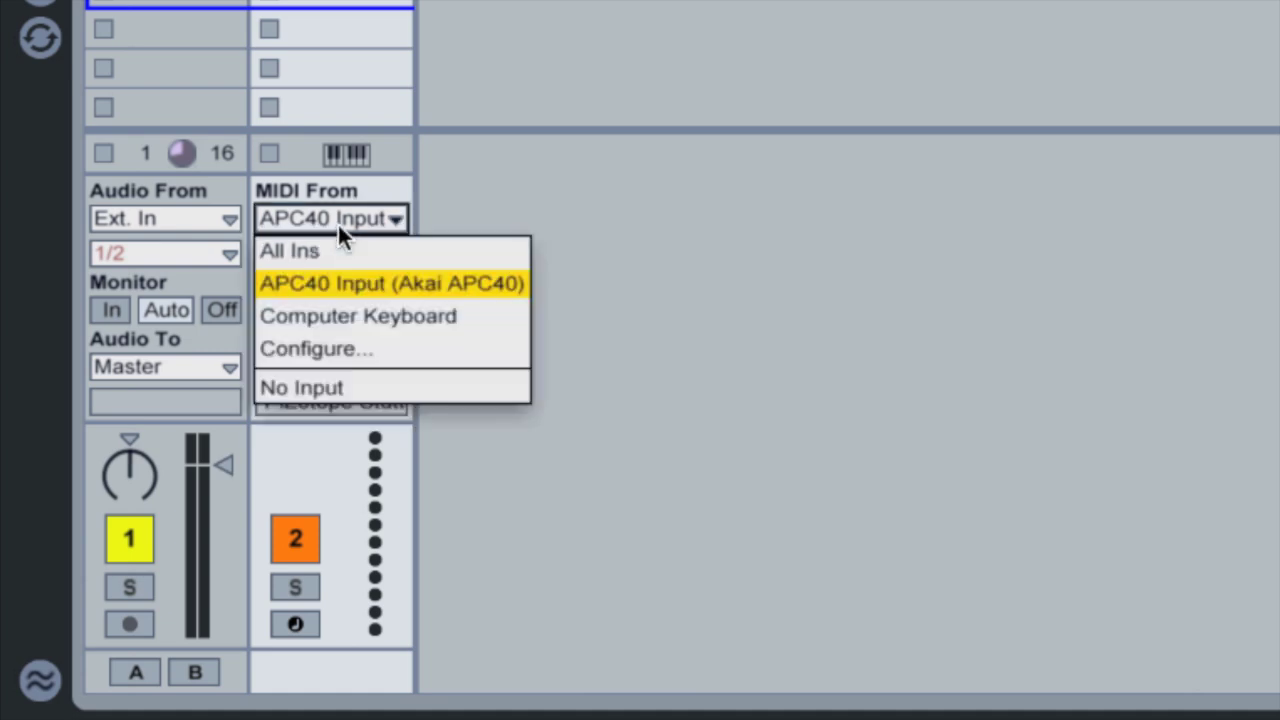
{"action": "left_click", "coordinate": [316, 388]}
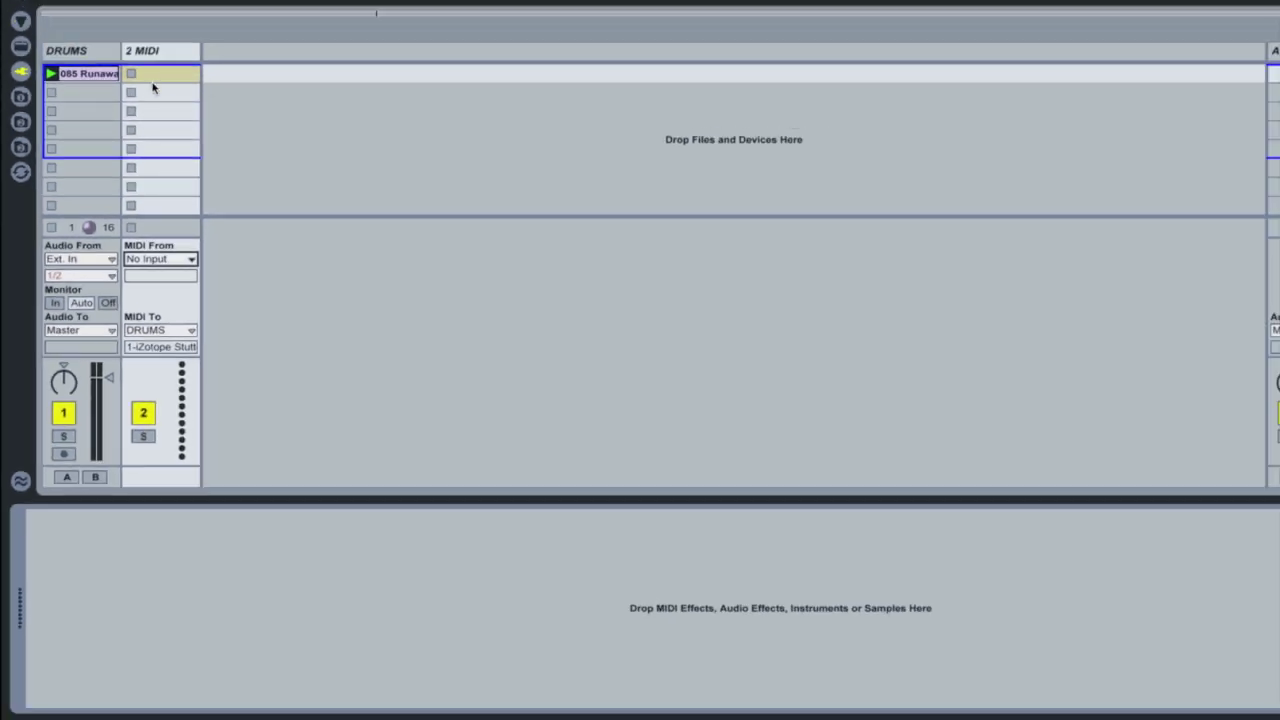
Create a MIDI clip in the first slot of the MIDI track and draw a sustained C3 note across it.
{"action": "double_click", "coordinate": [160, 74]}
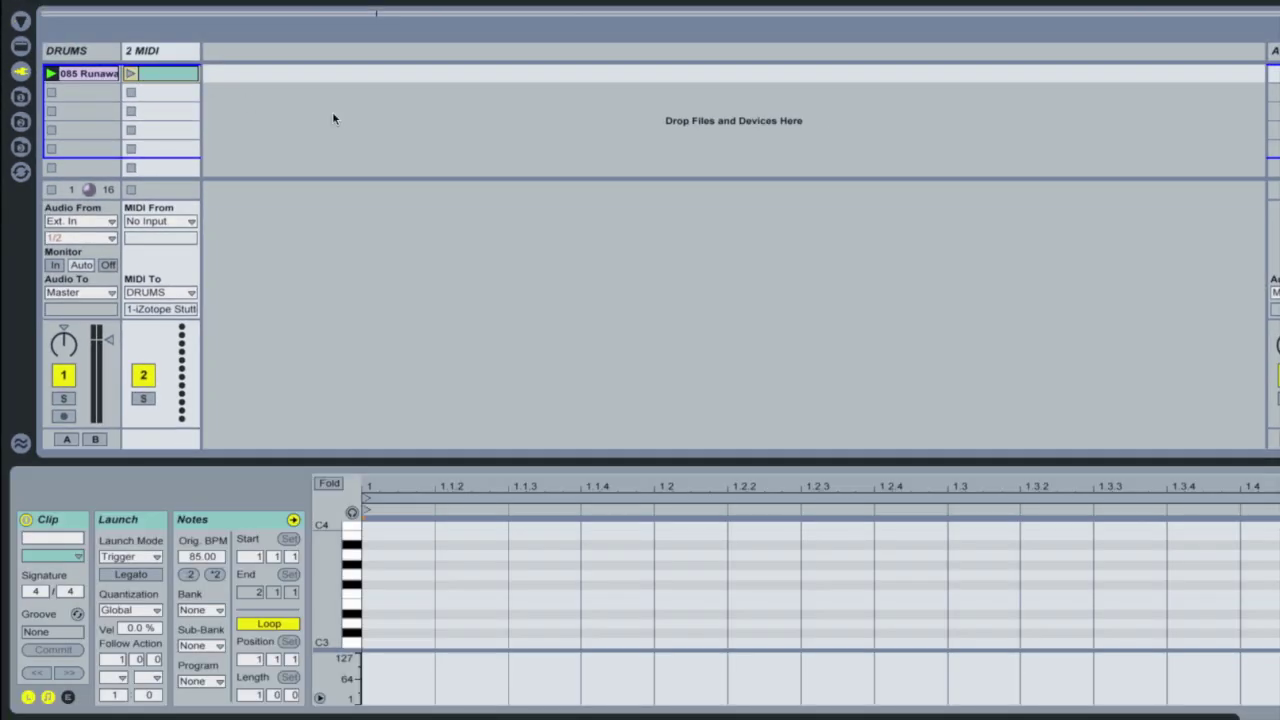
{"action": "double_click", "coordinate": [376, 642]}
{"action": "left_click_drag", "start_coordinate": [440, 642], "coordinate": [1278, 642]}
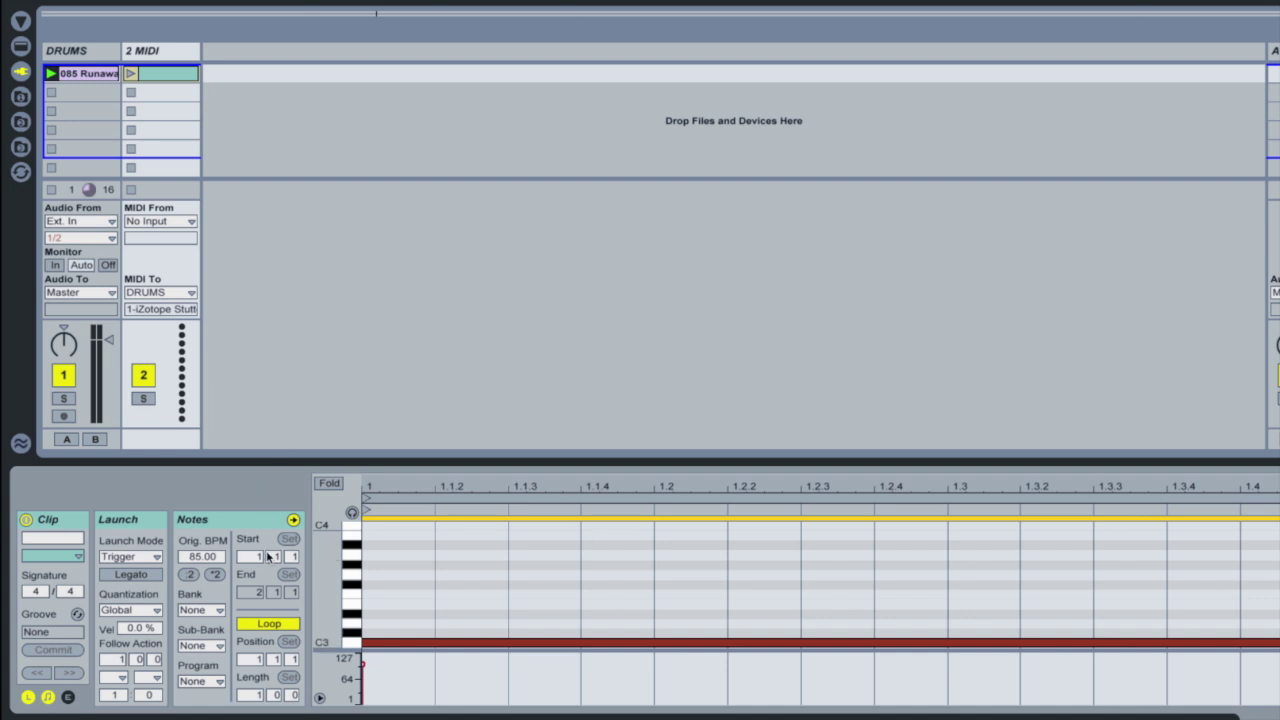
Turn off looping for the C3 clip and set its launch quantization to None.
{"action": "left_click", "coordinate": [281, 623]}
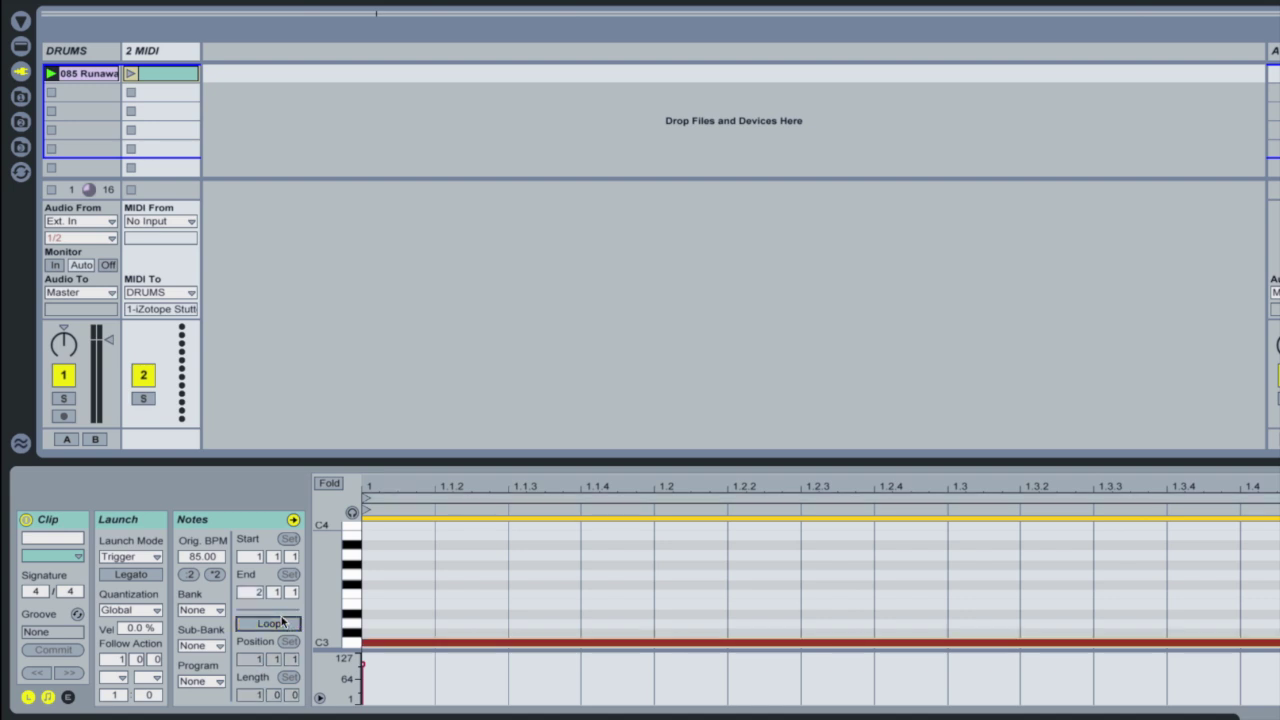
{"action": "left_click", "coordinate": [28, 698]}
{"action": "left_click", "coordinate": [28, 698]}
{"action": "left_click", "coordinate": [137, 614]}
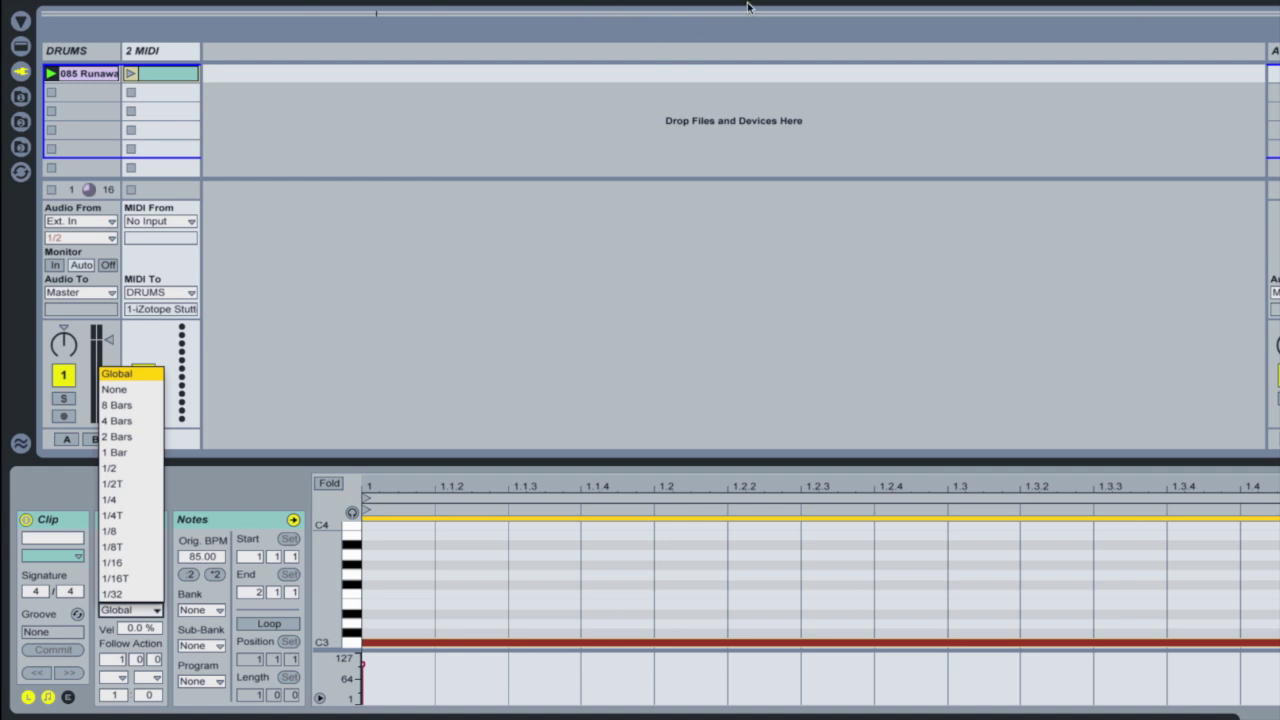
{"action": "left_click", "coordinate": [155, 390]}
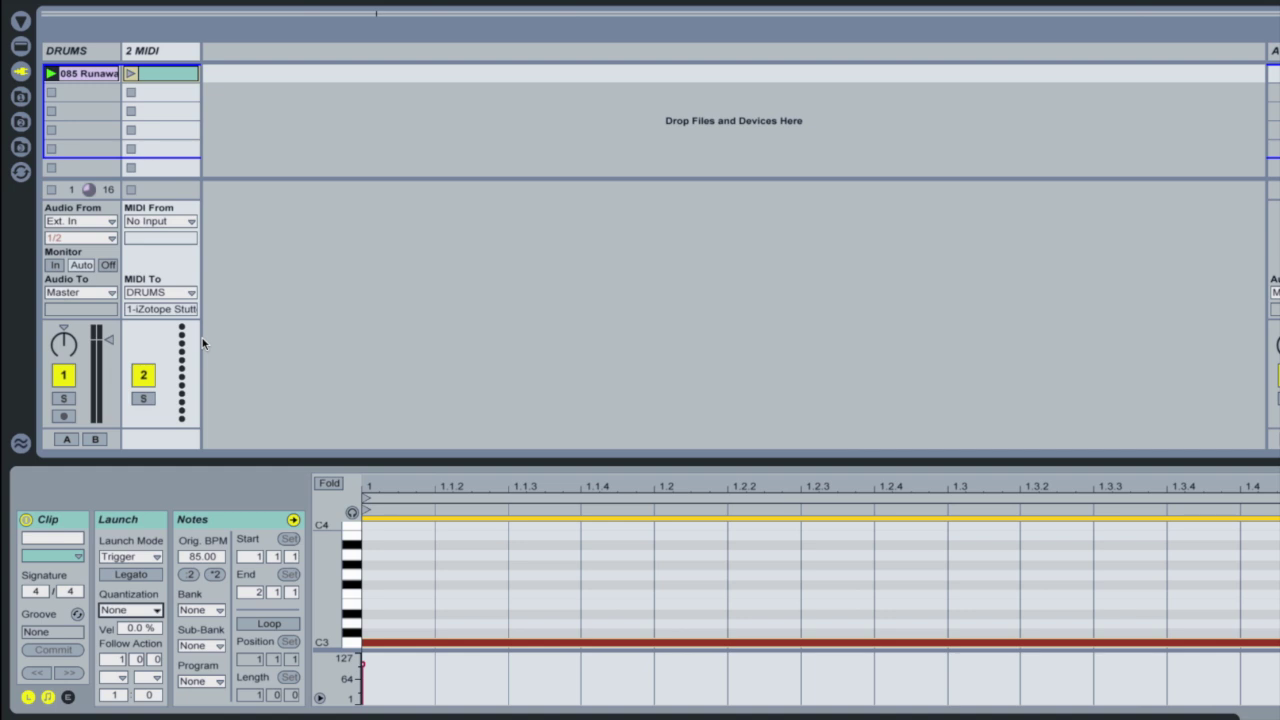
Launch the C3 clip over the drum loop and duplicate it into the three slots below.
{"action": "left_click", "coordinate": [166, 73]}
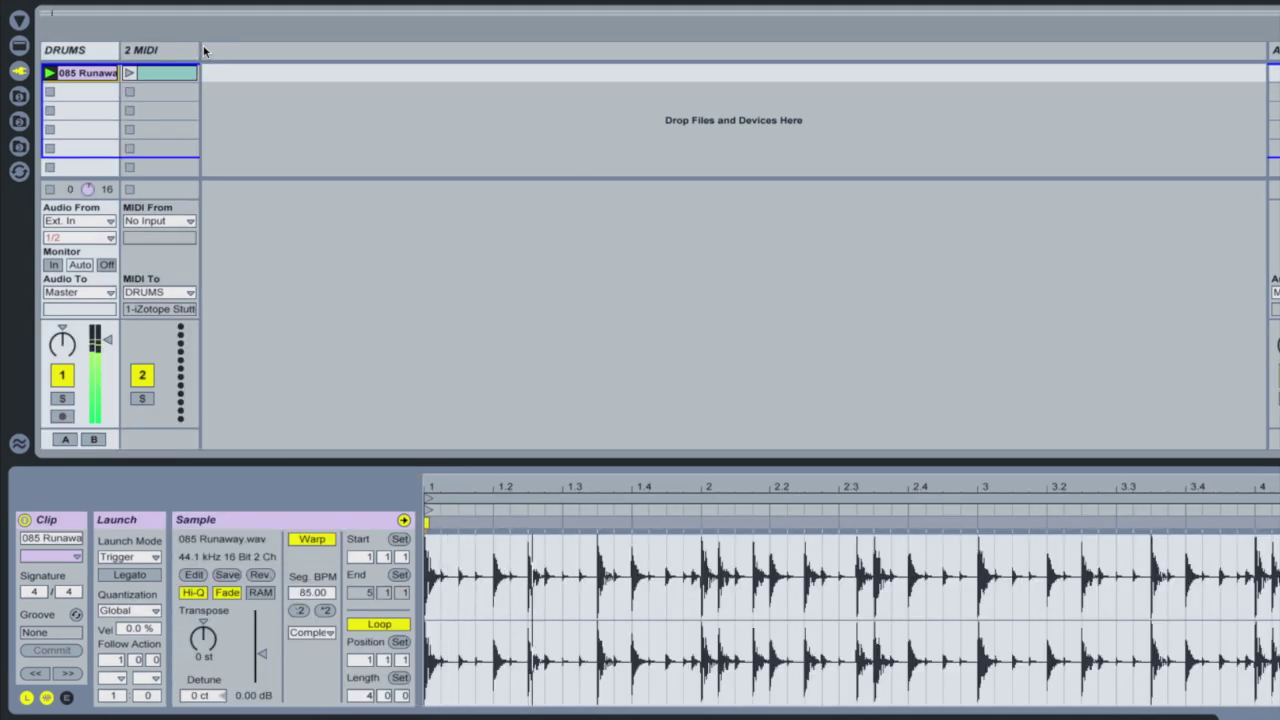
{"action": "key", "text": "Return"}
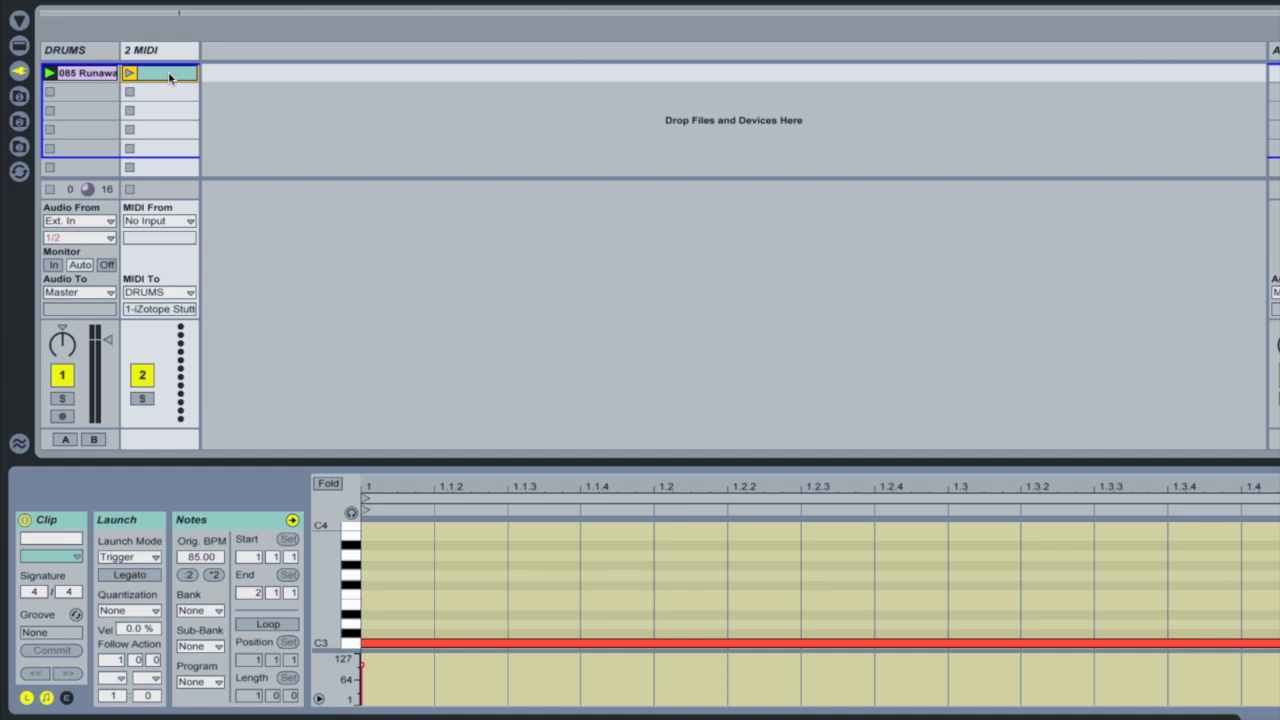
{"action": "key", "text": "ctrl+d"}
{"action": "key", "text": "ctrl+d"}
{"action": "key", "text": "ctrl+d"}
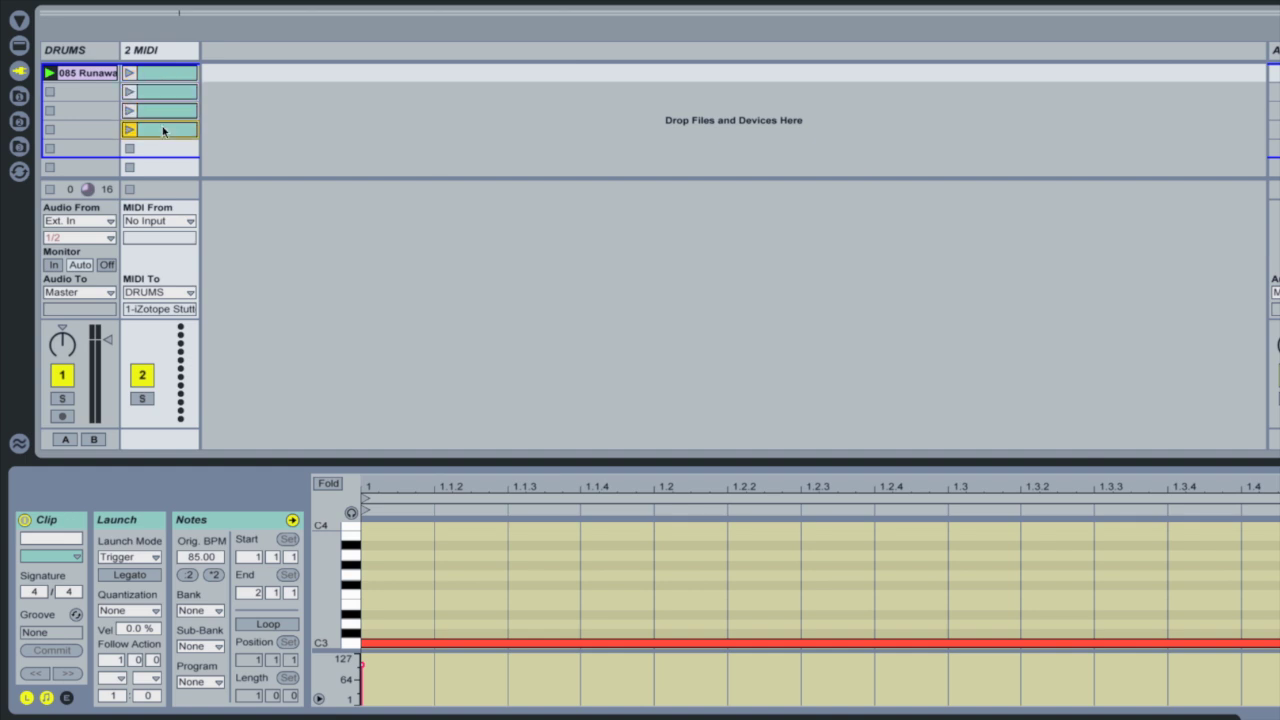
Move the note in the second MIDI clip to C#3 and the note in the third clip to D3.
{"action": "left_click", "coordinate": [166, 91]}
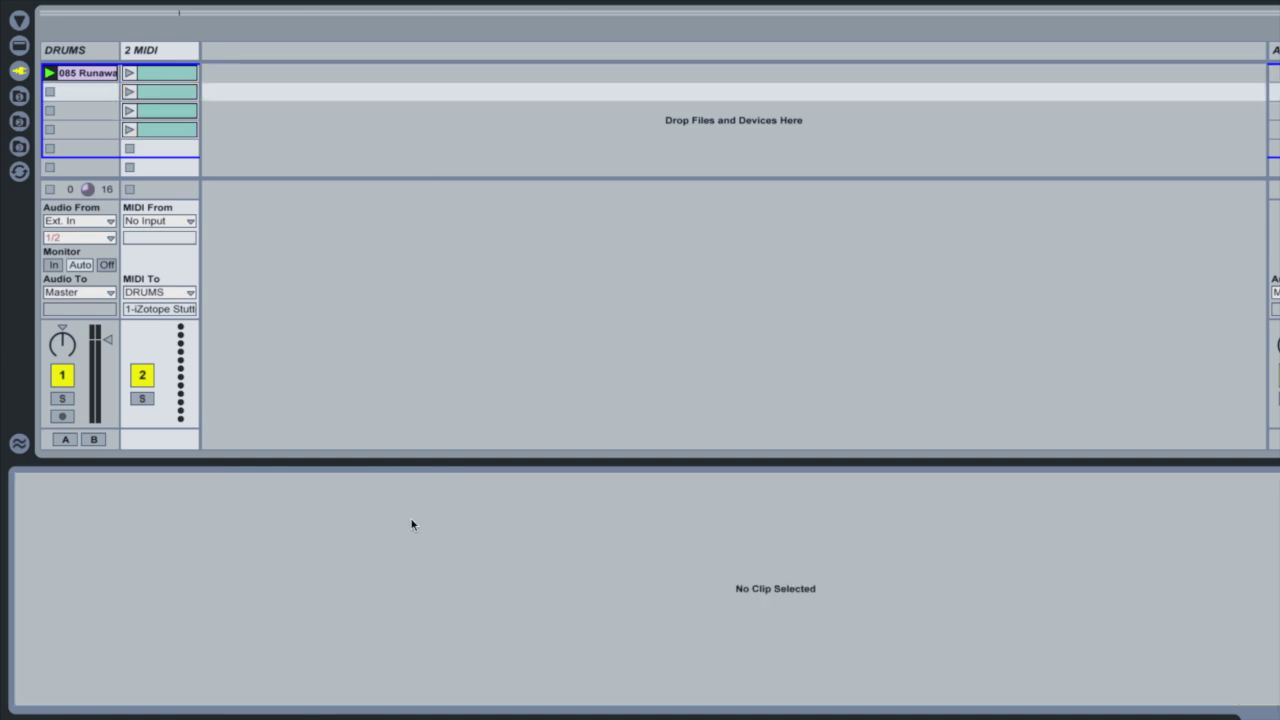
{"action": "left_click", "coordinate": [163, 91]}
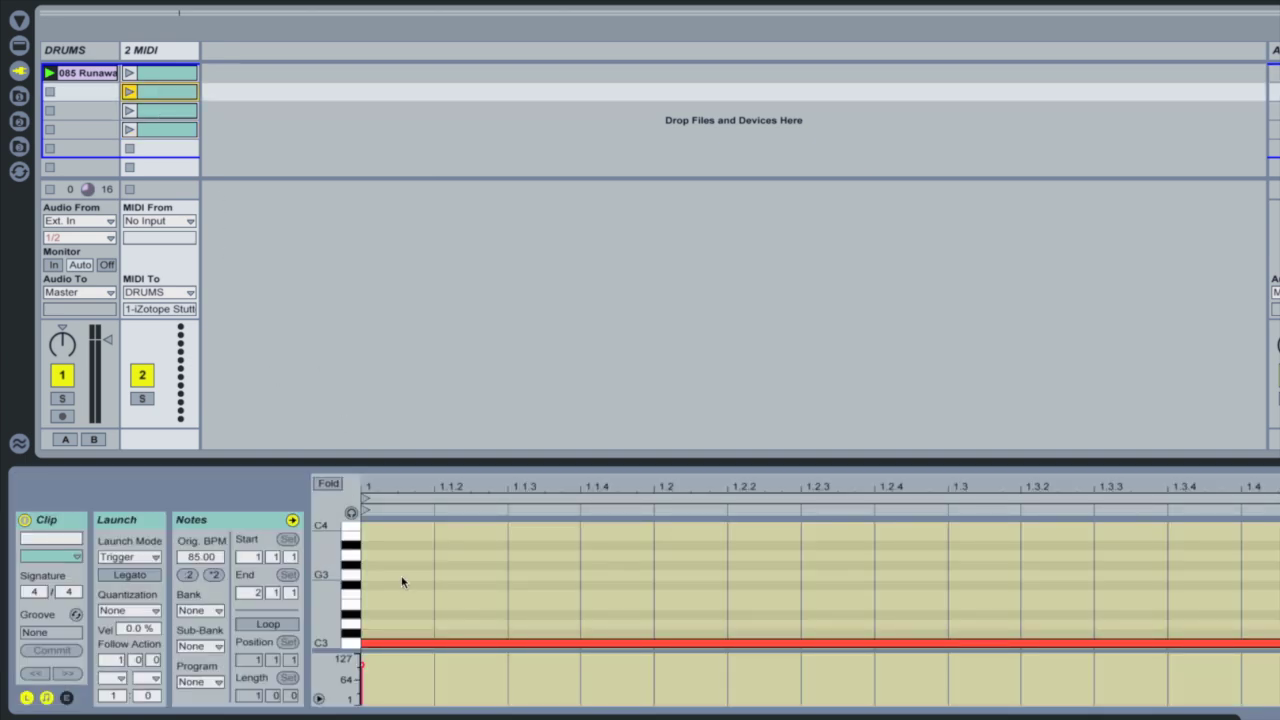
{"action": "left_click_drag", "start_coordinate": [378, 647], "coordinate": [374, 638]}
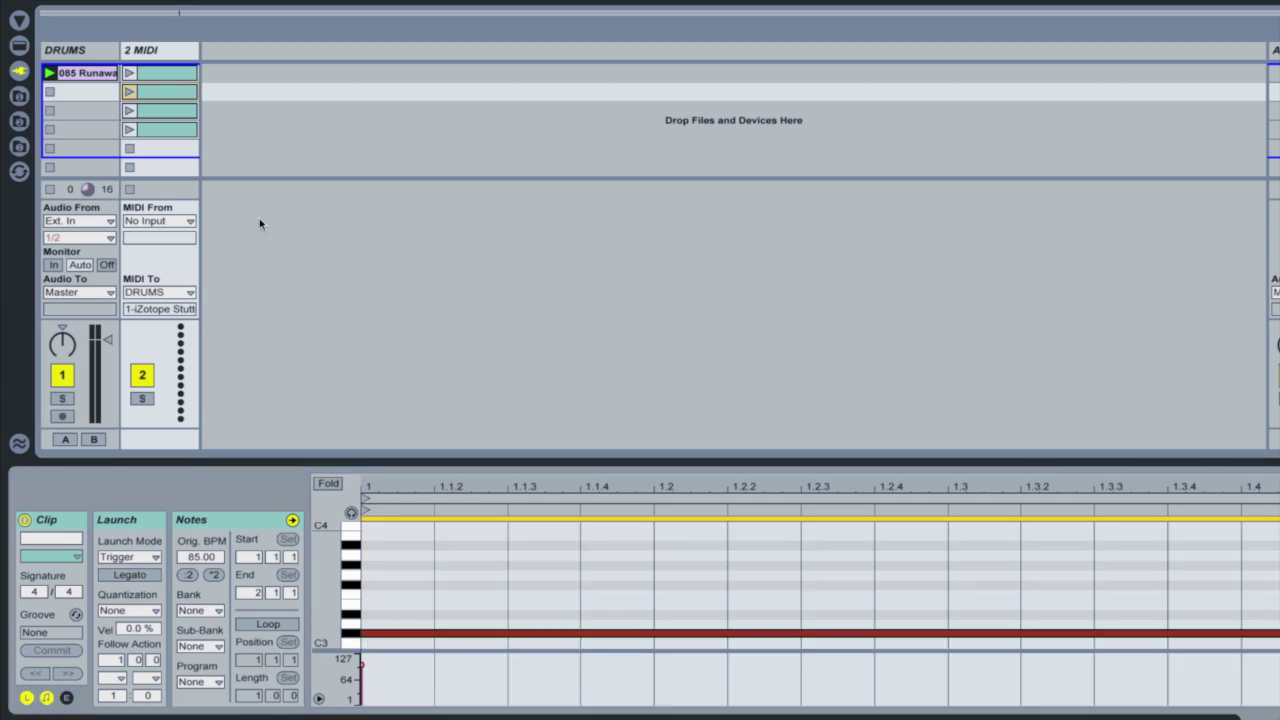
{"action": "left_click", "coordinate": [176, 118]}
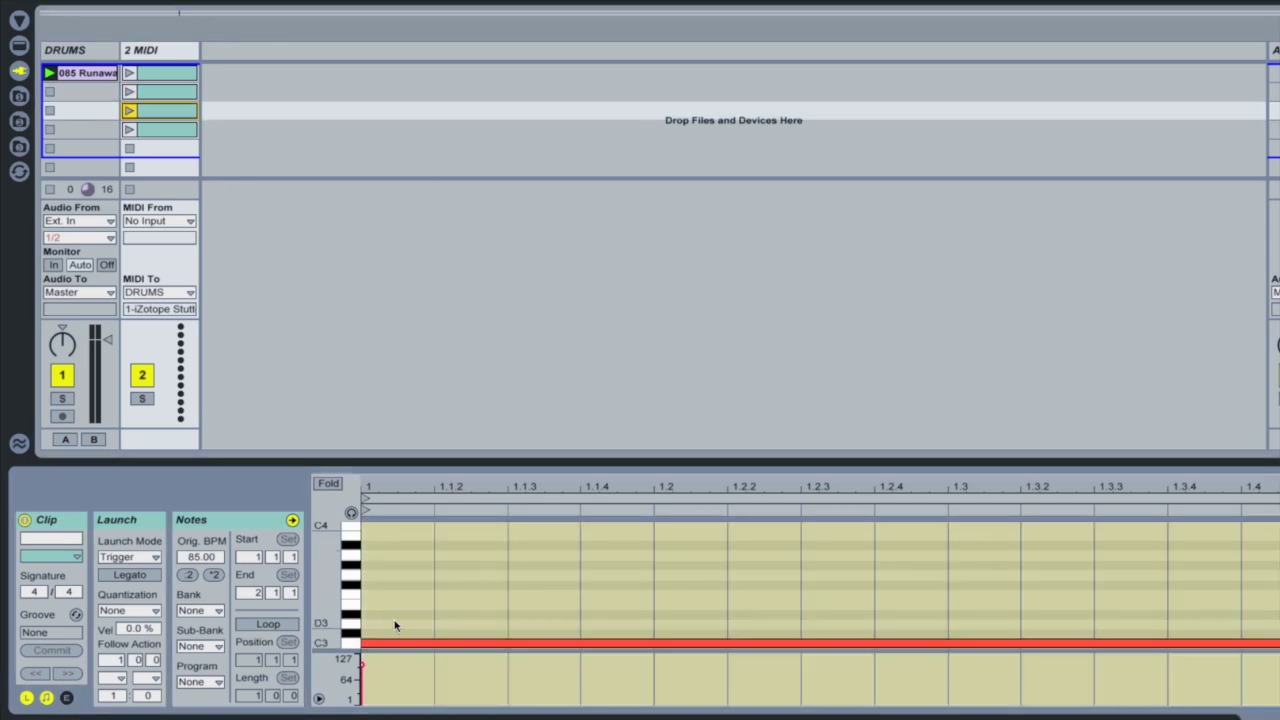
{"action": "left_click_drag", "start_coordinate": [384, 639], "coordinate": [389, 623]}
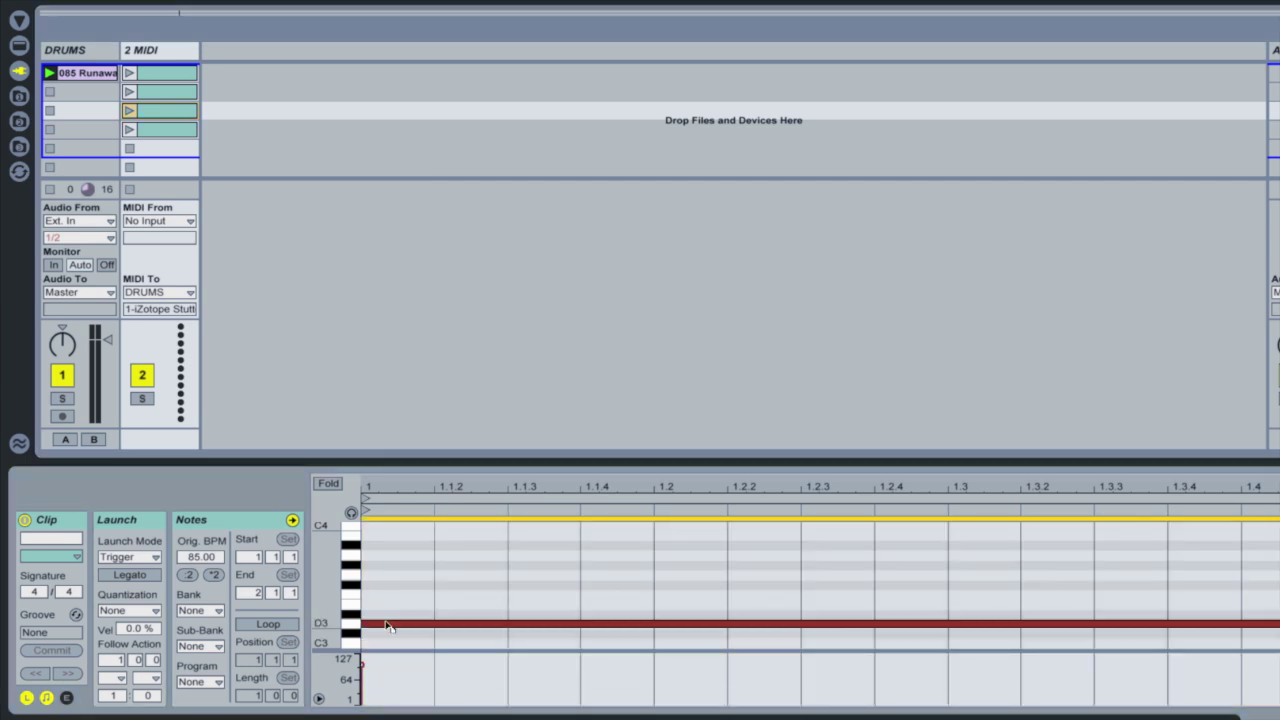
Move the note in the fourth MIDI clip from C3 up to D#3.
{"action": "left_click", "coordinate": [167, 132]}
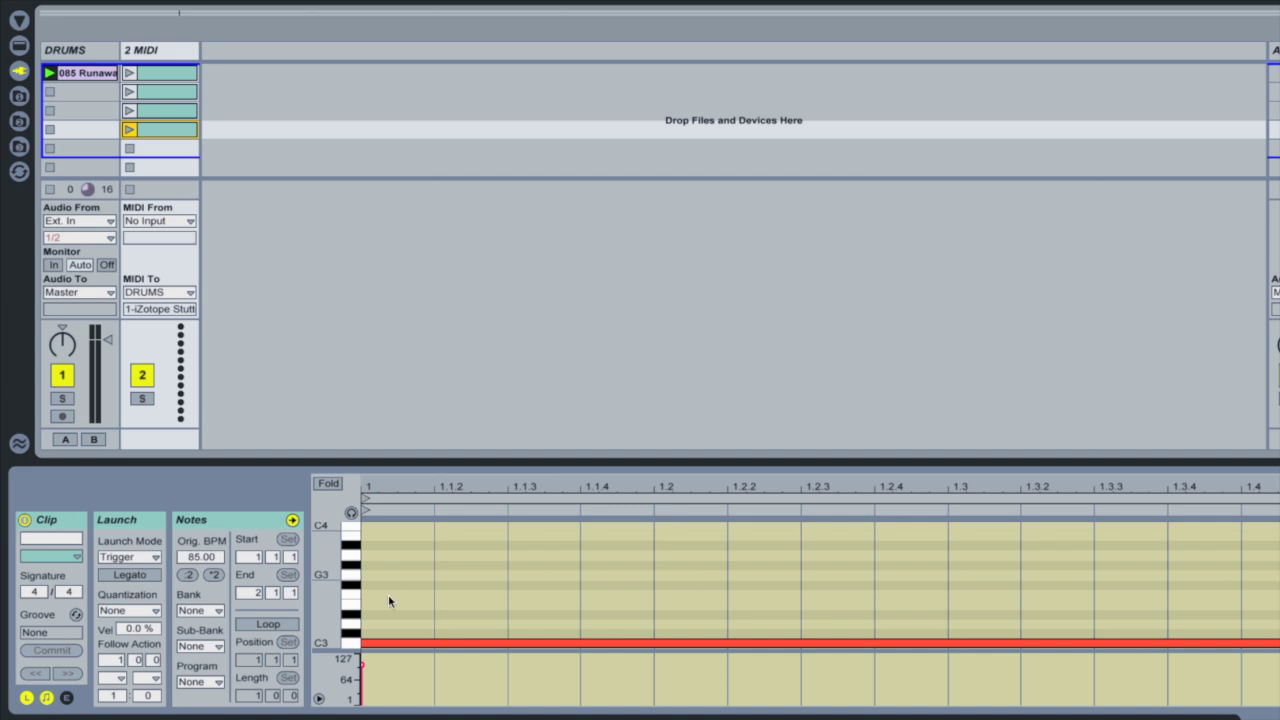
{"action": "left_click_drag", "start_coordinate": [385, 641], "coordinate": [389, 614]}
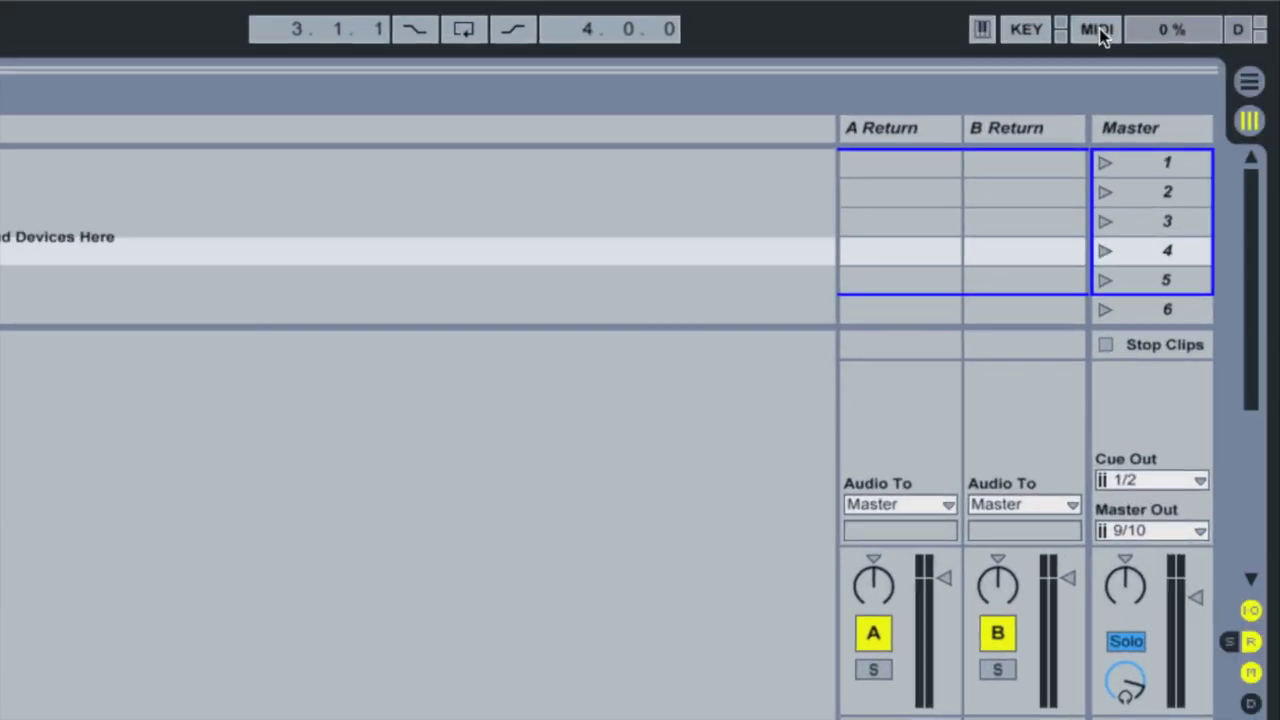
MIDI-map the four stutter clips, in order from the first slot, to controller notes F2, F#2, G2 and G#2 on channel 2.
{"action": "left_click", "coordinate": [1099, 28]}
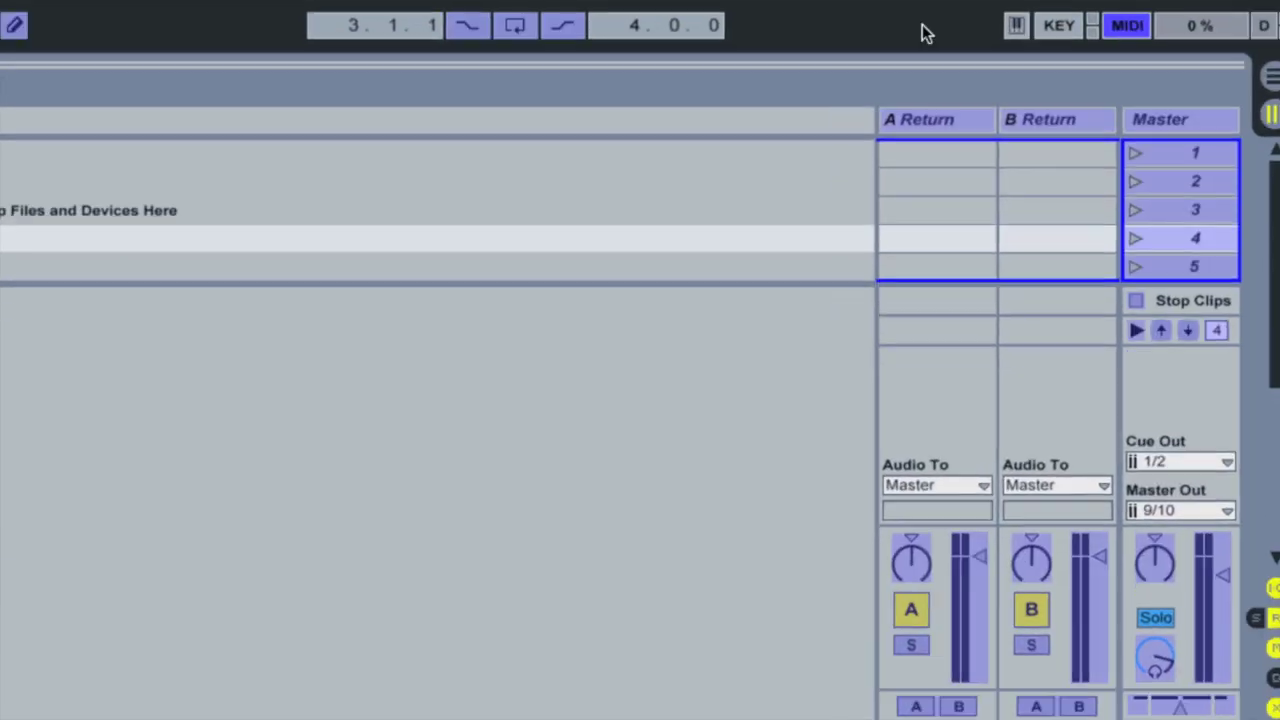
{"action": "left_click", "coordinate": [157, 70]}
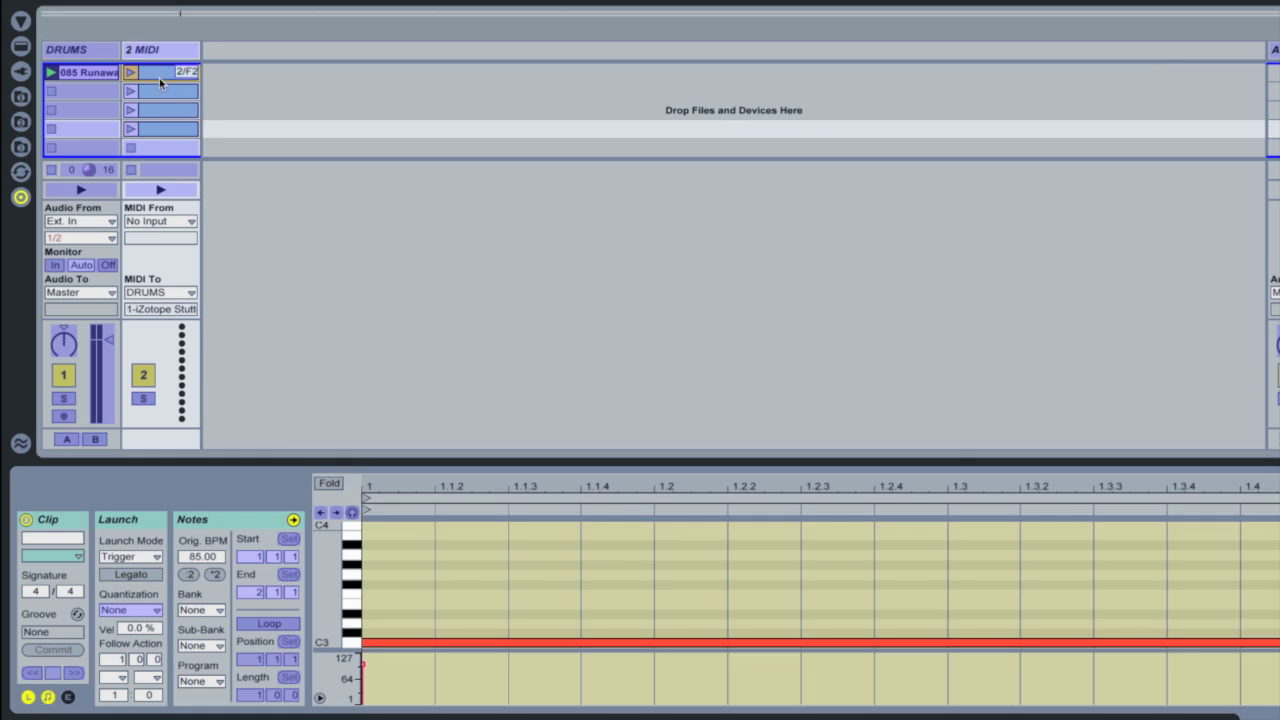
{"action": "left_click", "coordinate": [166, 91]}
{"action": "left_click", "coordinate": [170, 109]}
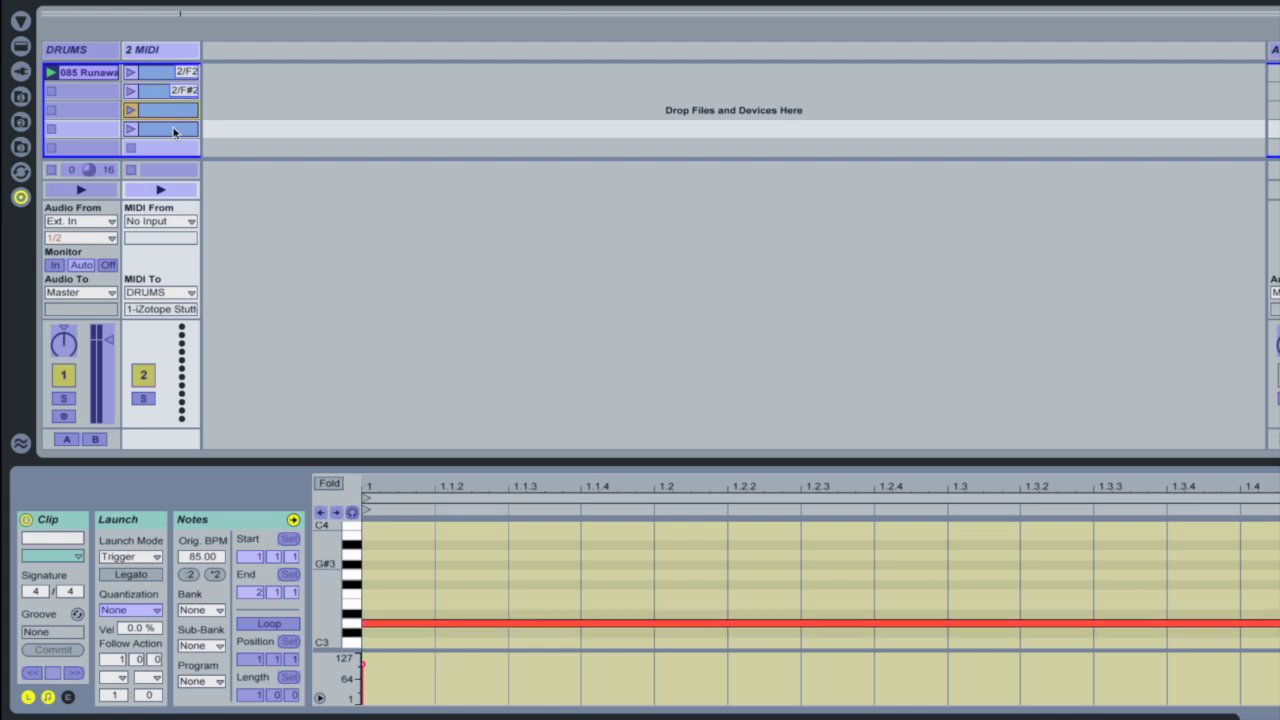
{"action": "left_click", "coordinate": [173, 128]}
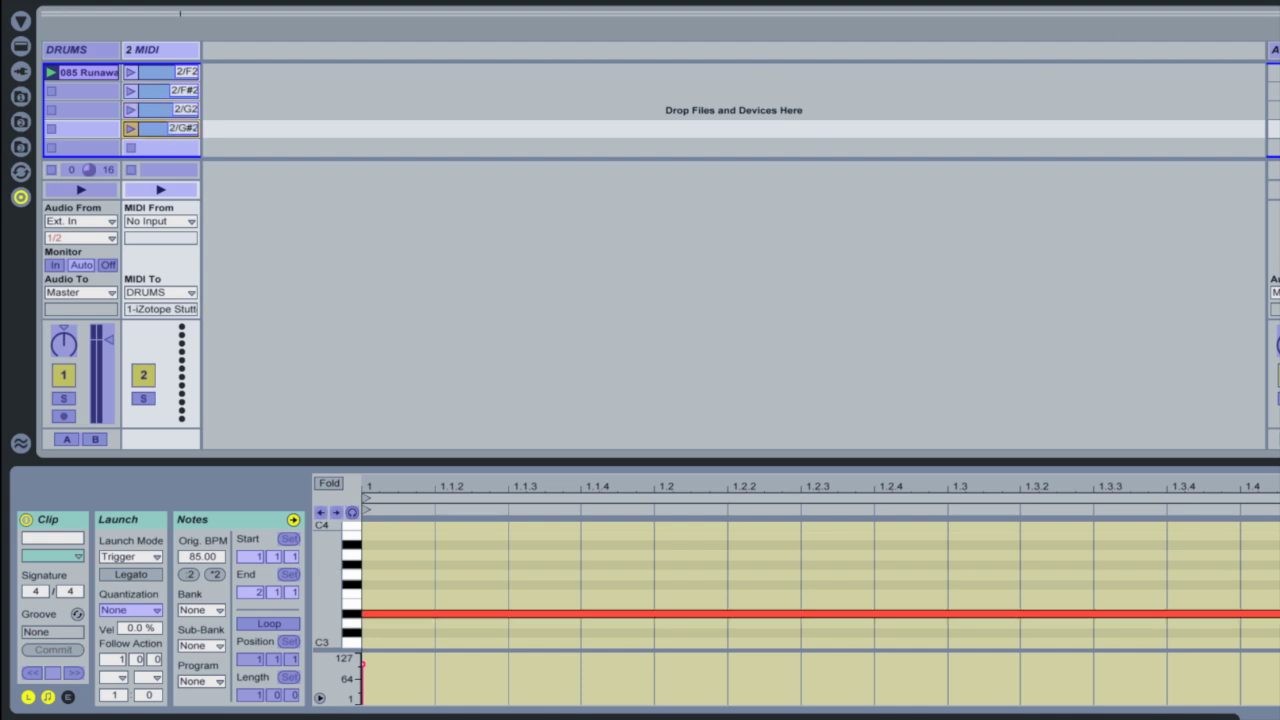
{"action": "key", "text": "super+m"}
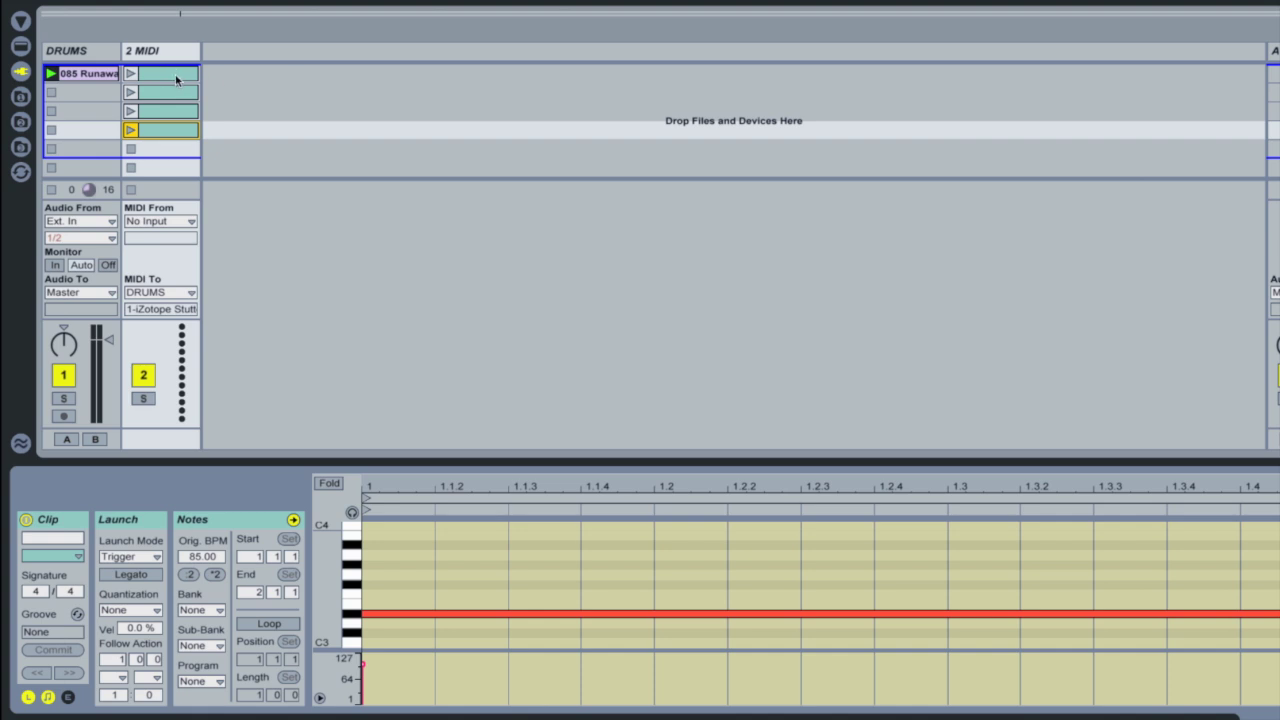